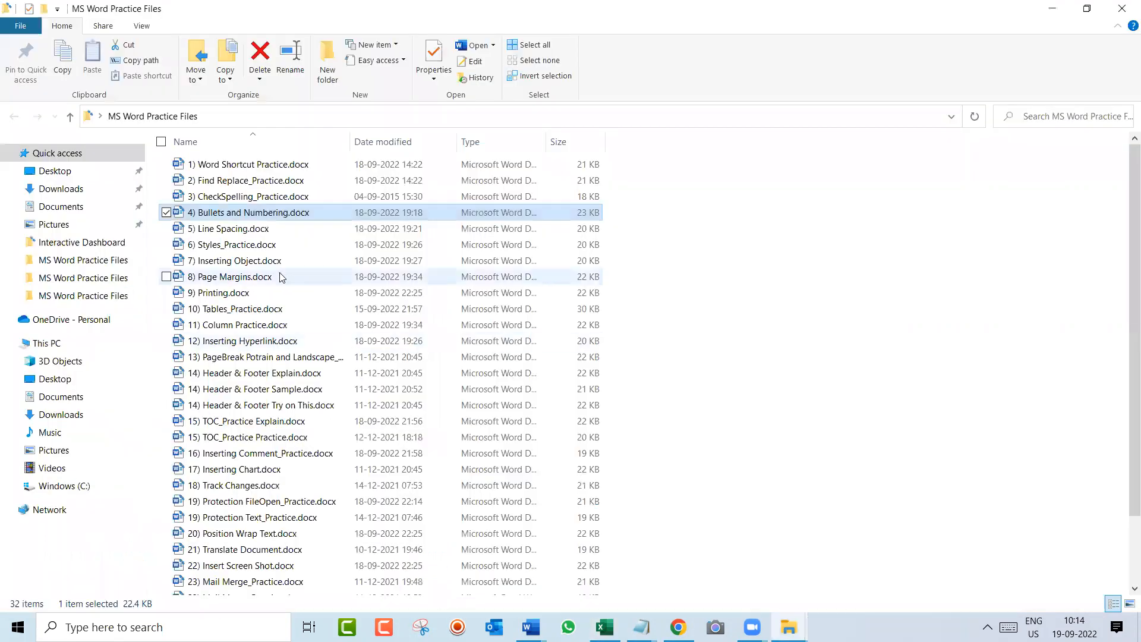
Open the document "4) Bullets and Numbering.docx" and enable editing in it
double_click(258, 217)
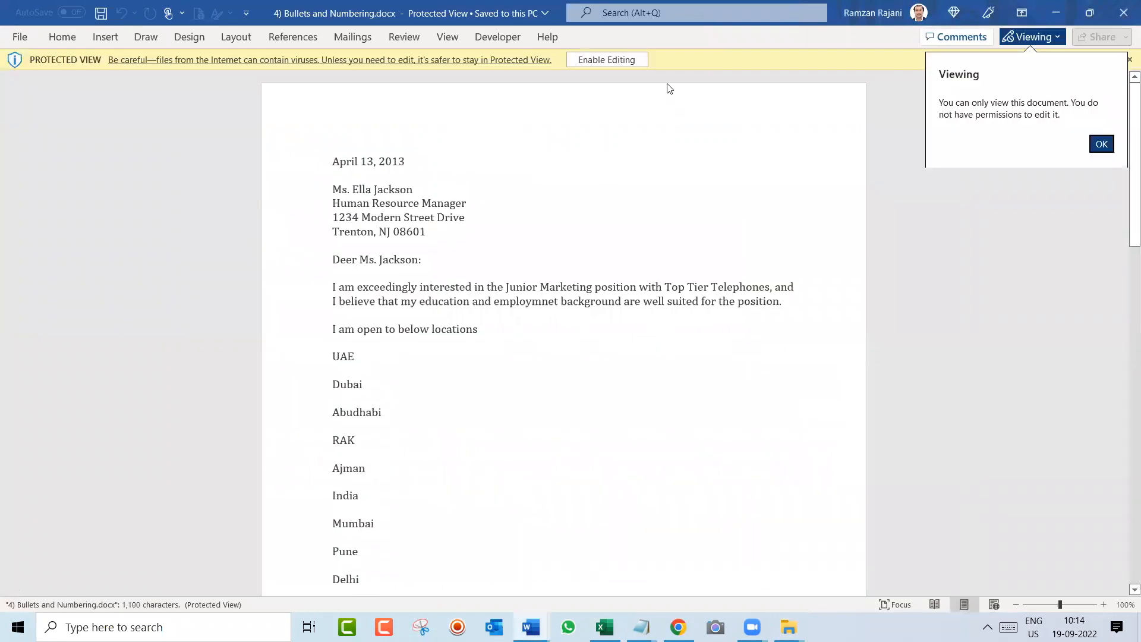
click(627, 62)
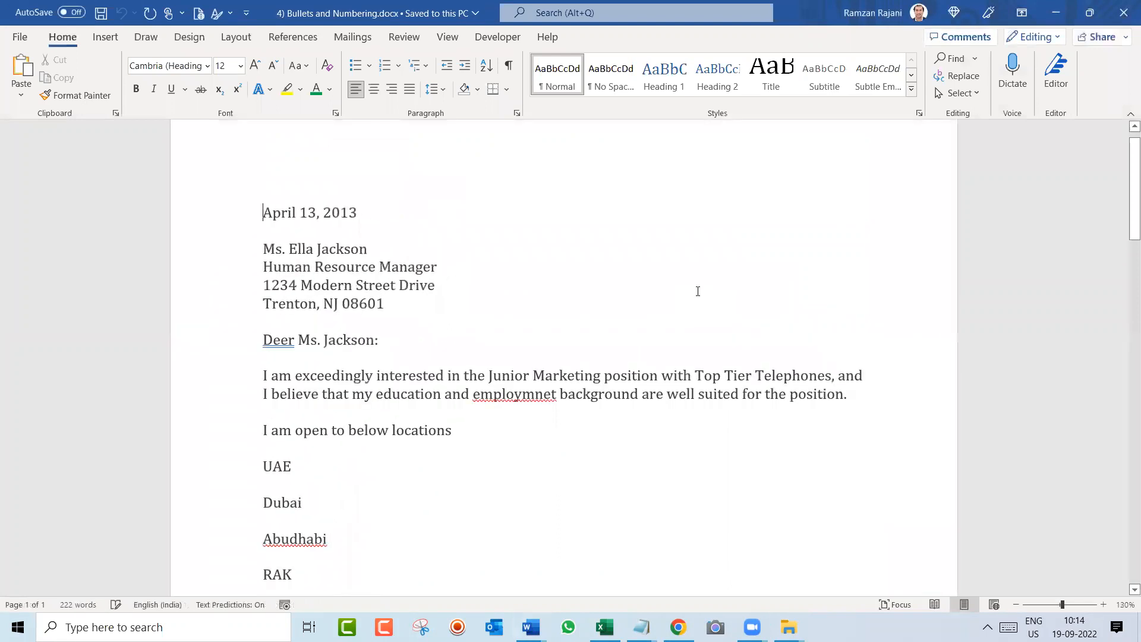
scroll(699, 294, down, 3)
scroll(700, 291, down, 1)
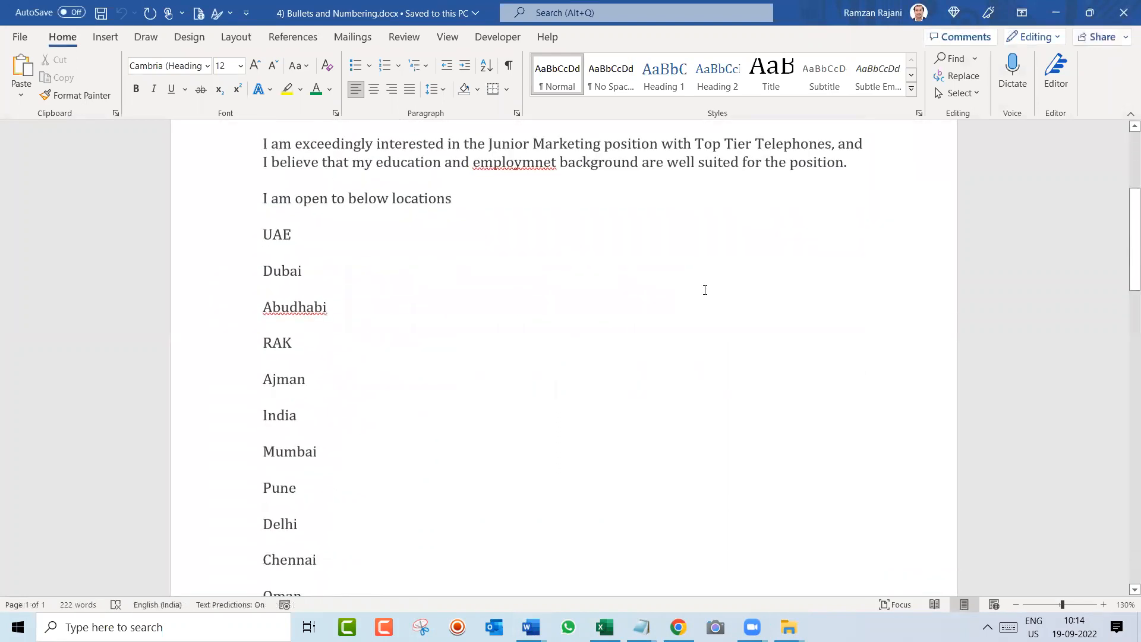
scroll(704, 290, down, 1)
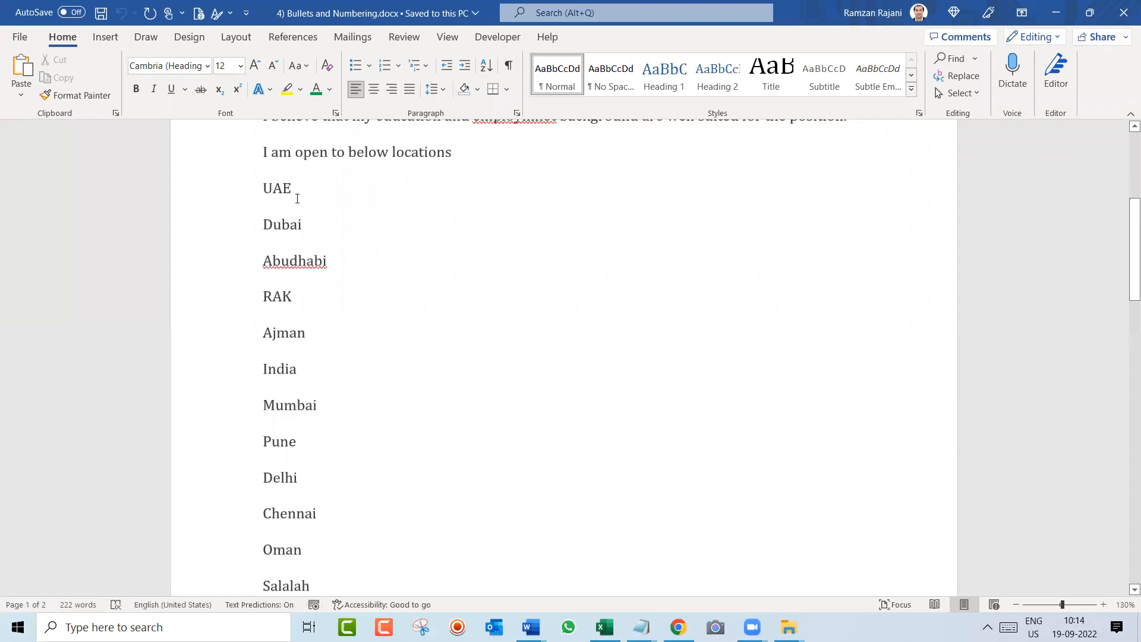
Correct the misspelled "Abudhabi" in the location list to the suggested spelling "Abu Dhabi"
drag(263, 152, 429, 156)
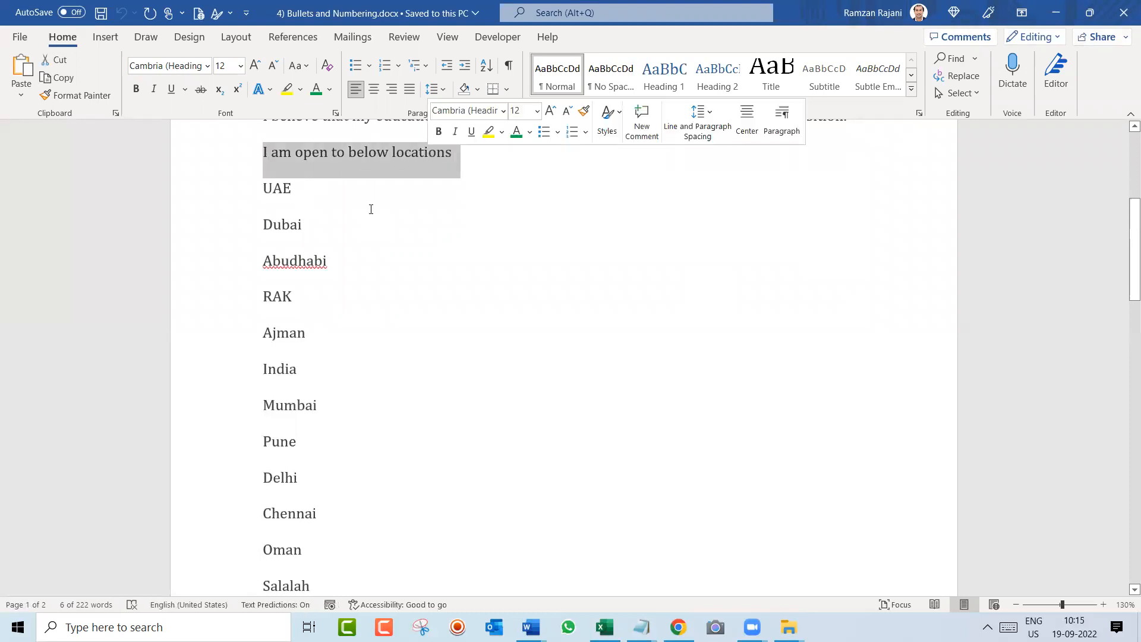
click(299, 222)
drag(265, 190, 335, 336)
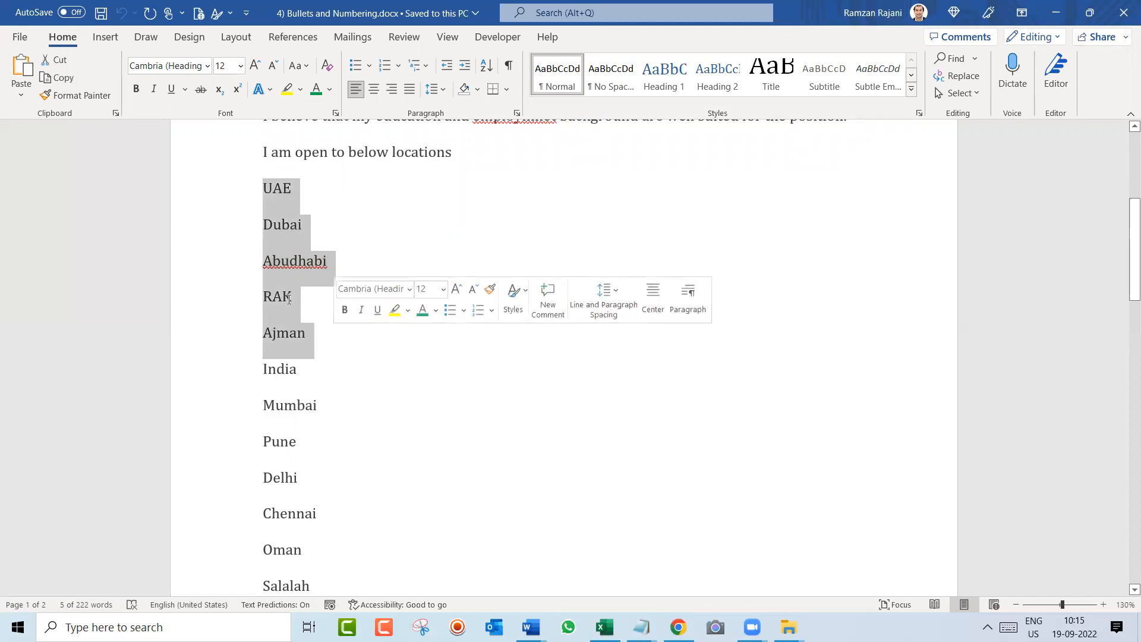
click(334, 280)
double_click(294, 265)
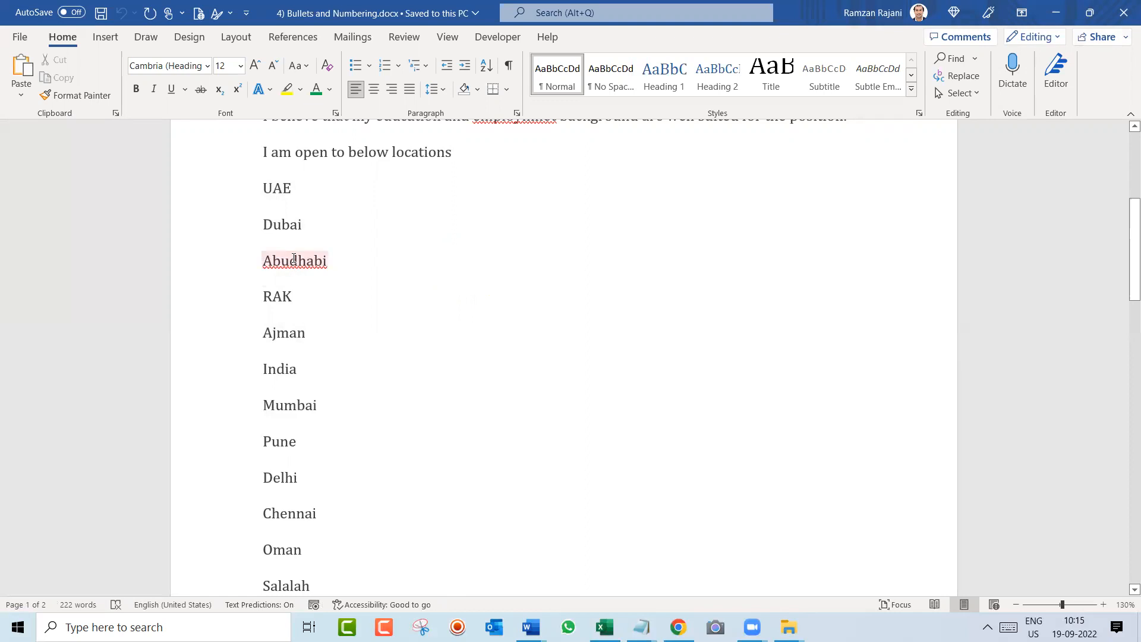
right_click(294, 259)
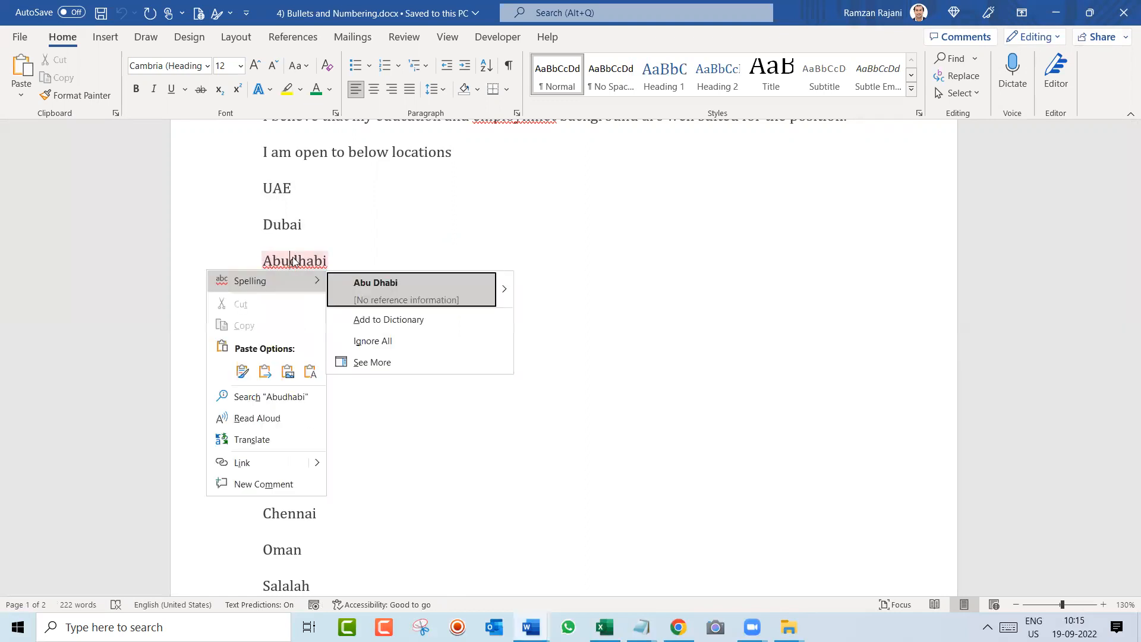
click(440, 283)
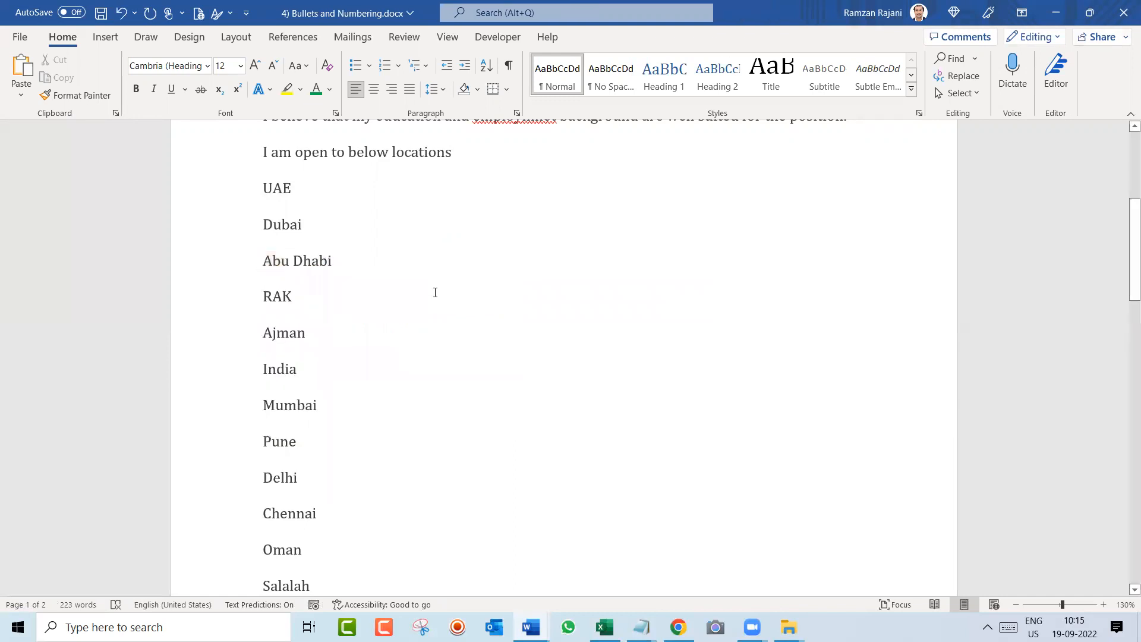
Review the India and Oman location groups, including the cities listed beneath each country
drag(257, 367, 349, 513)
scroll(431, 408, down, 3)
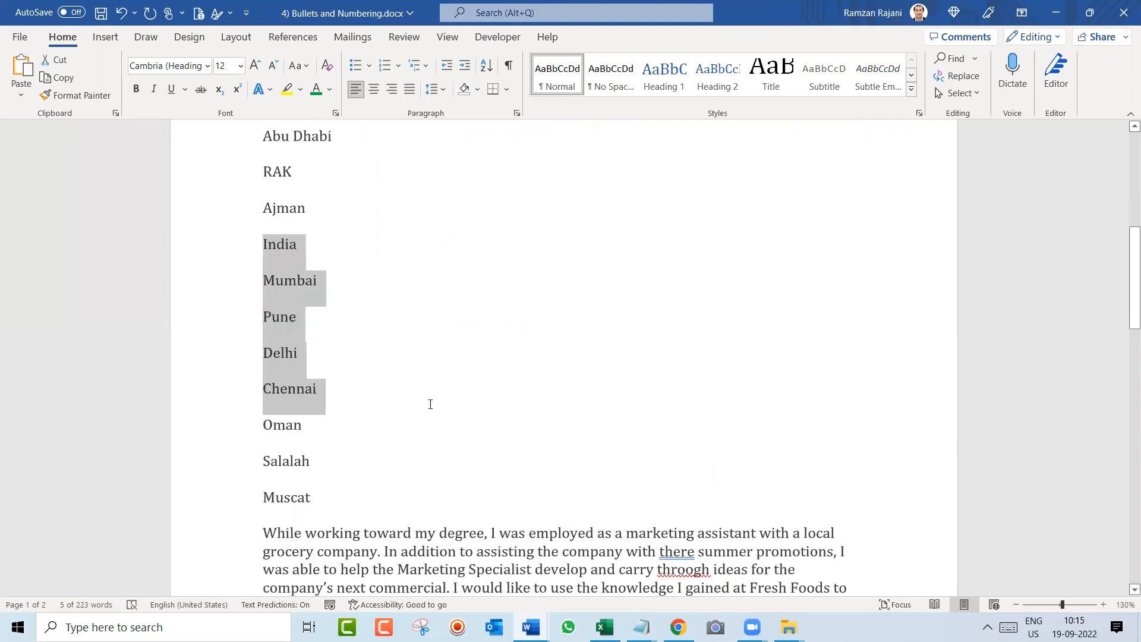
drag(286, 318, 327, 387)
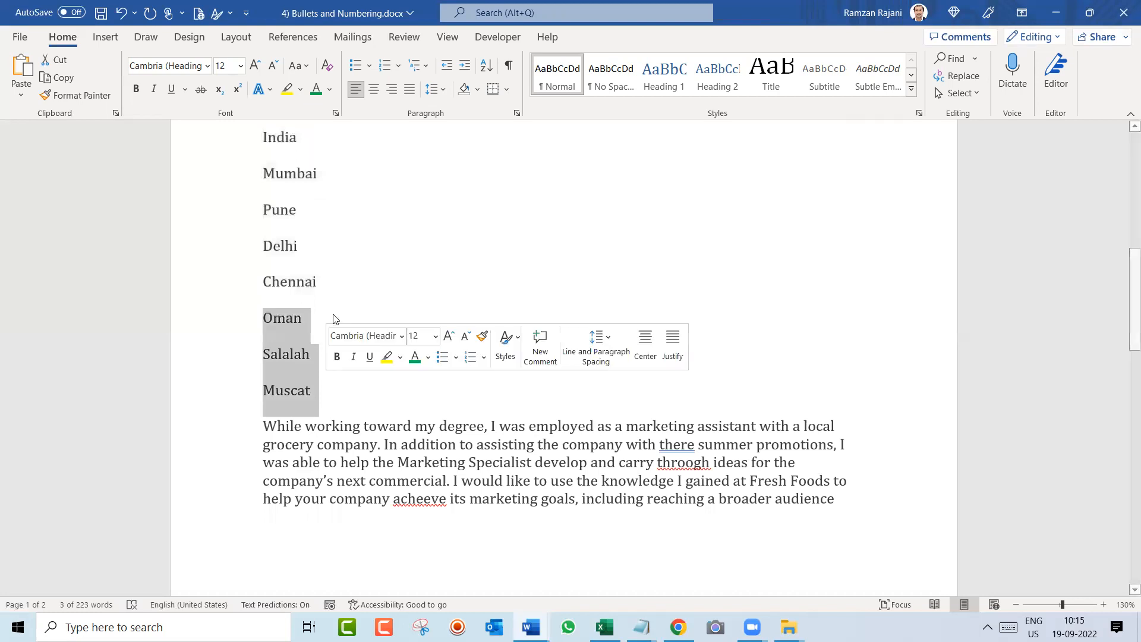
click(275, 388)
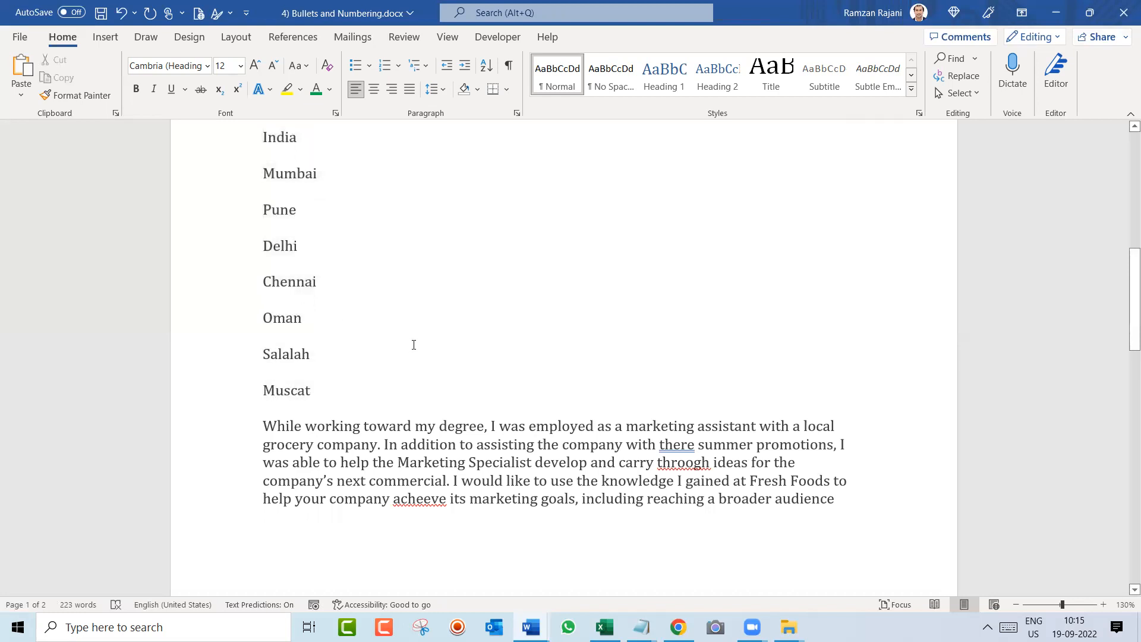
scroll(410, 351, up, 4)
scroll(417, 344, down, 2)
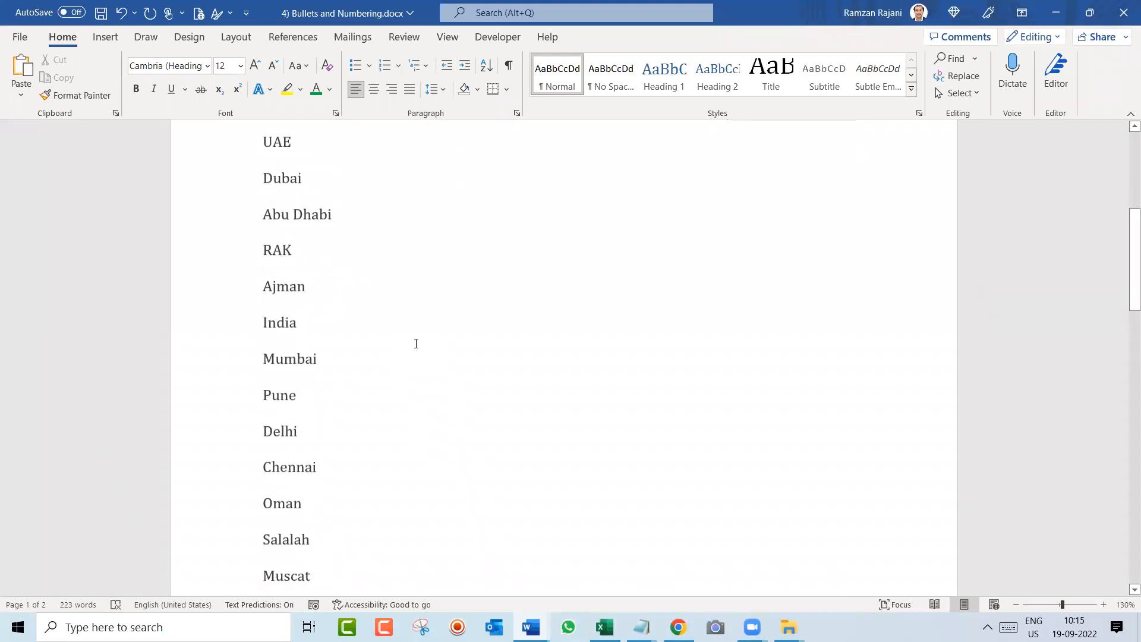
ctrl+scroll(416, 343, down, 1)
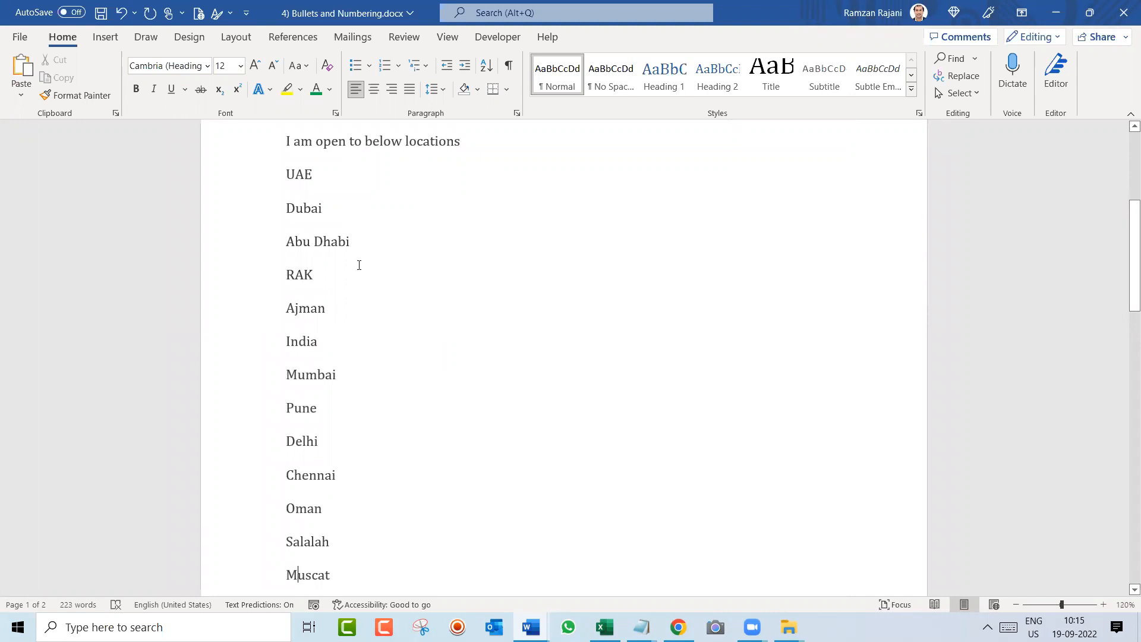
Apply the four-diamond bullet style to the location lines from UAE through India
drag(287, 171, 369, 341)
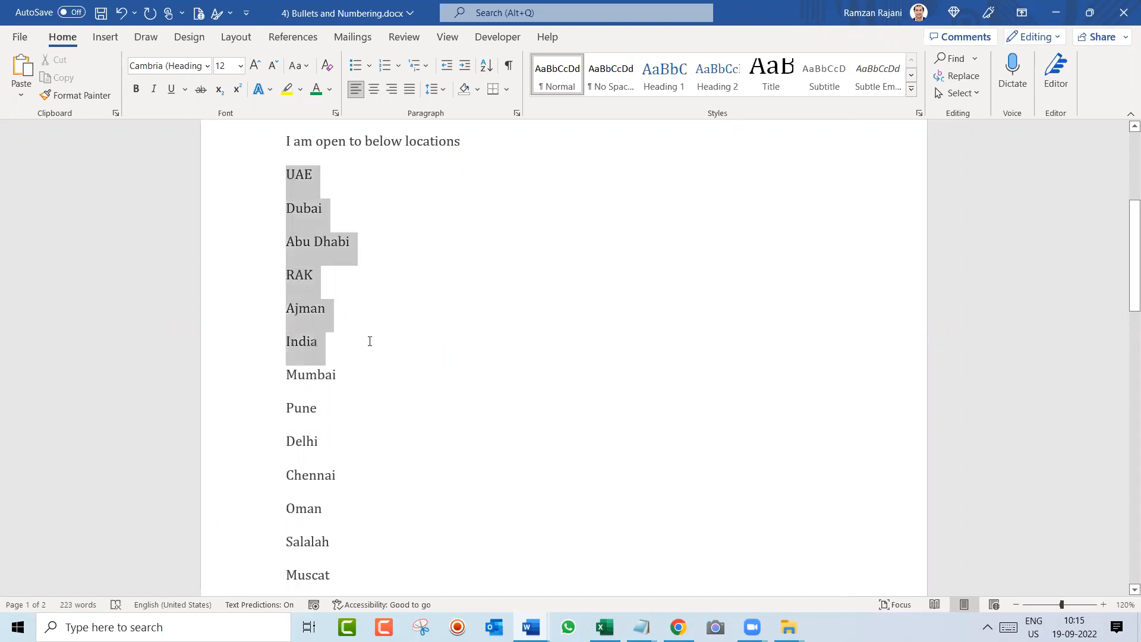
click(307, 174)
drag(289, 172, 348, 342)
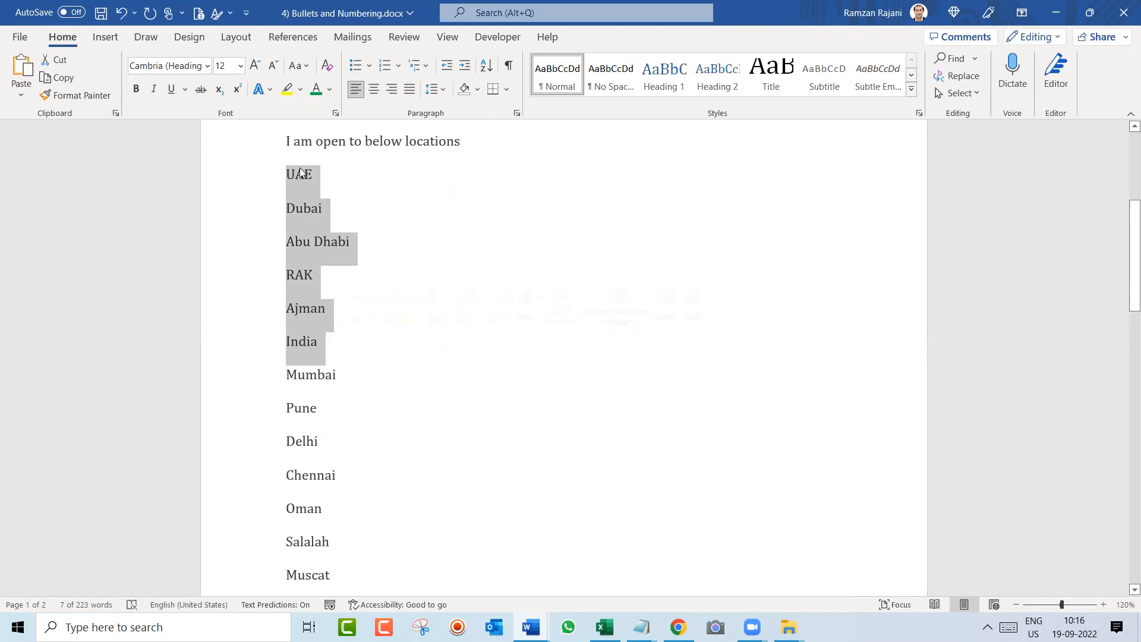
click(369, 66)
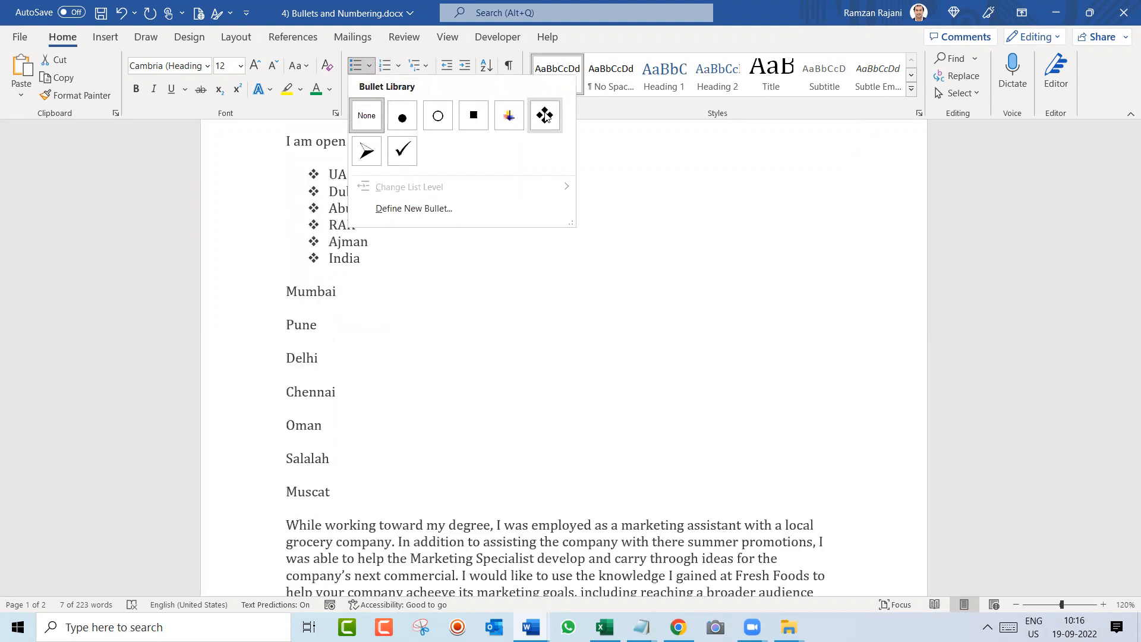
click(546, 115)
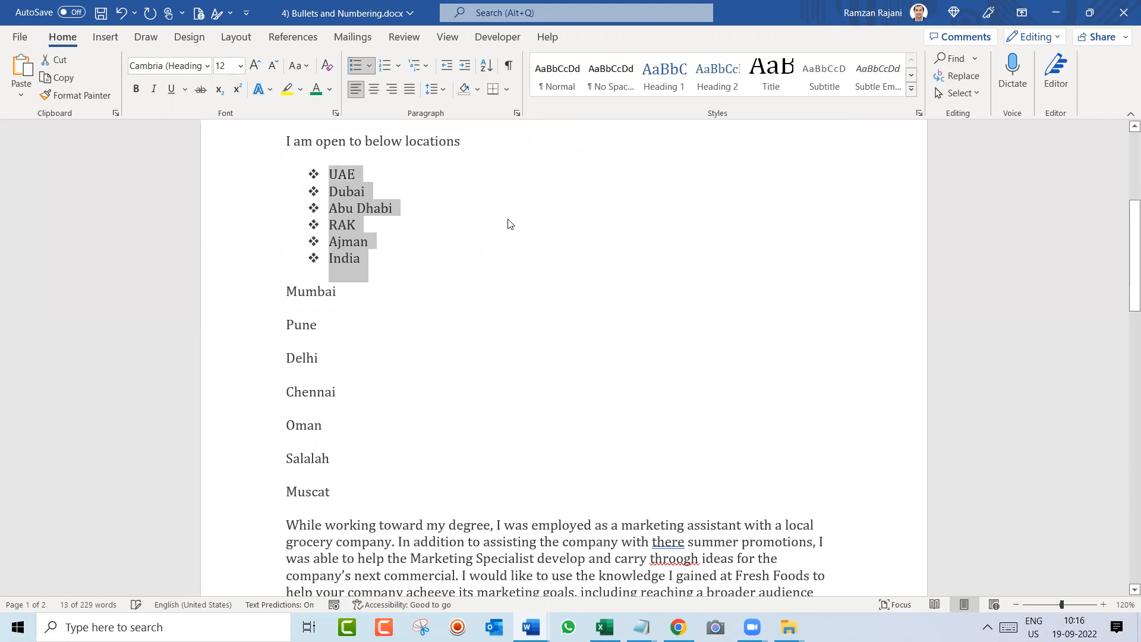
Demote the Dubai bullet to the second list level under UAE
scroll(556, 185, up, 3)
scroll(556, 185, up, 3)
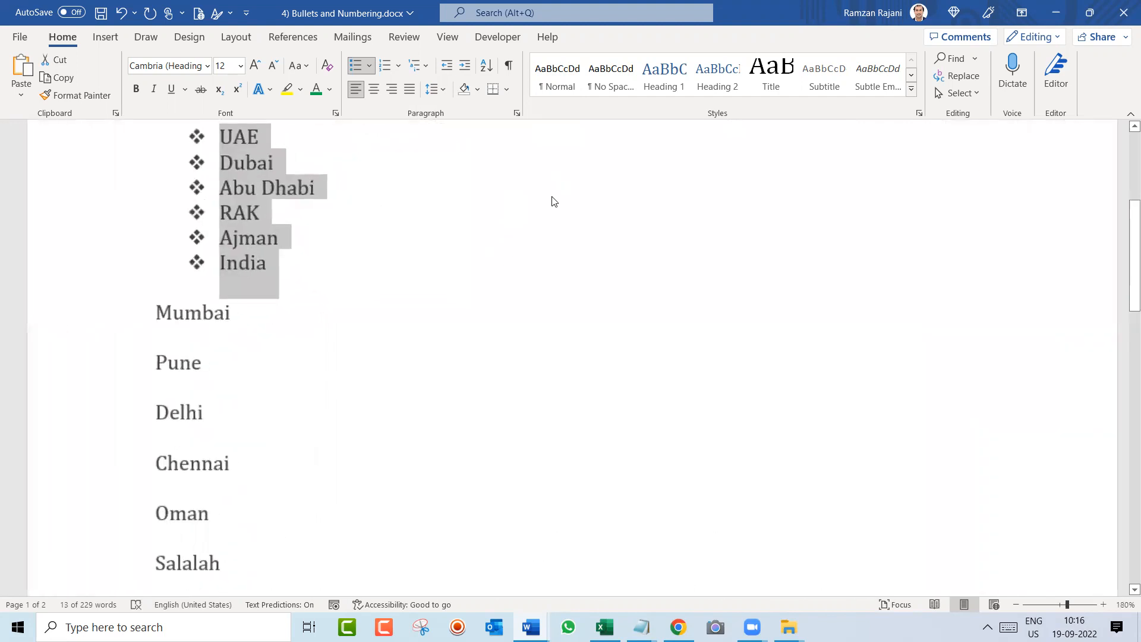
click(266, 264)
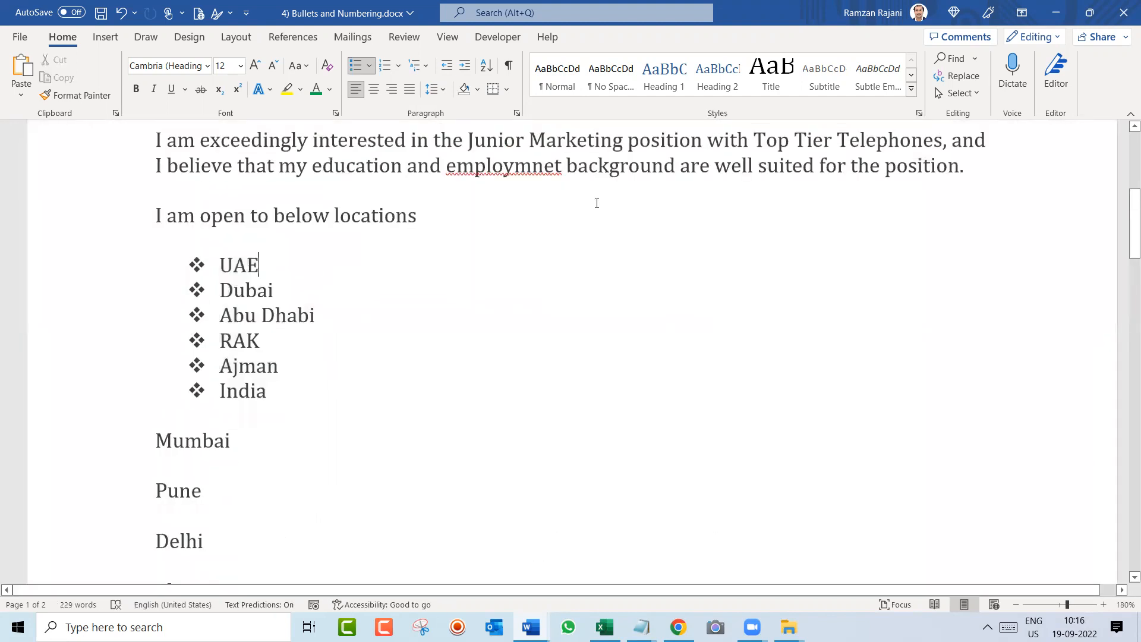
key(Right)
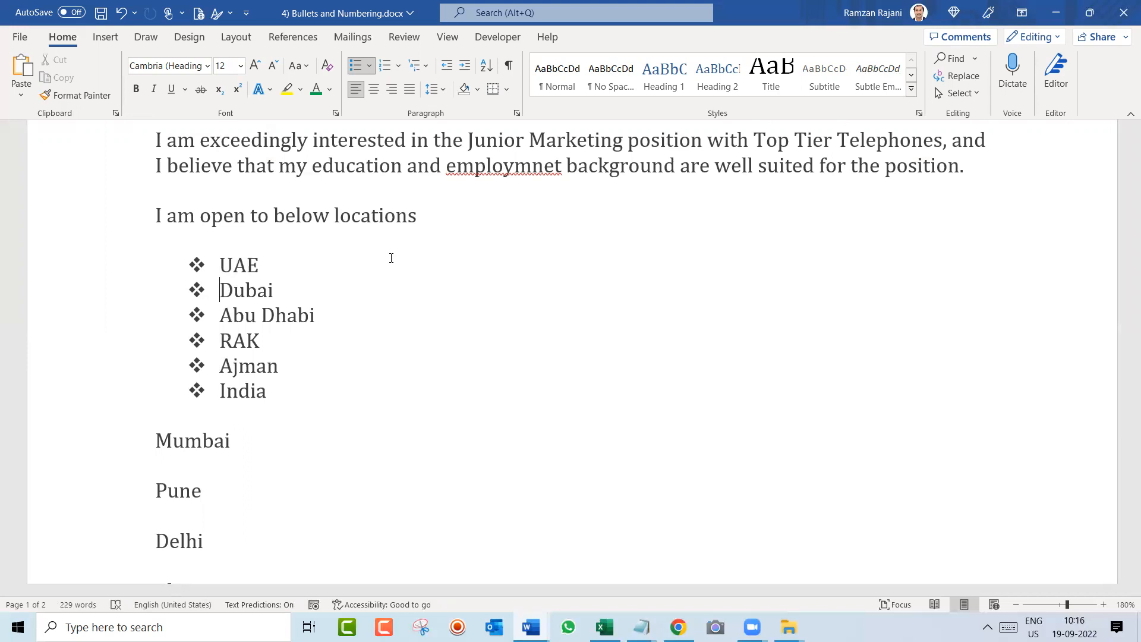
key(Tab)
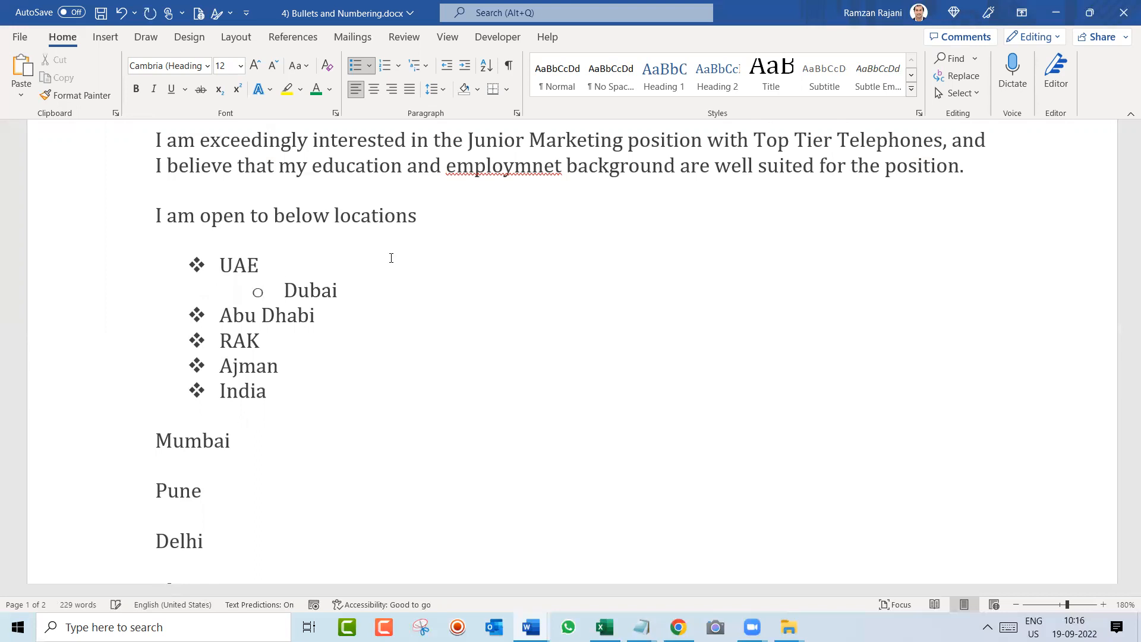
Demote the Abu Dhabi and RAK bullets to the second list level under UAE
key(Down)
key(Left)
key(Left)
key(Left)
key(Left)
key(Left)
key(Left)
key(Tab)
key(Down)
key(Left)
key(Left)
key(Left)
key(Tab)
Demote the Ajman and India bullets to the second list level
key(Down)
key(Left)
key(Left)
key(Left)
key(Left)
key(Left)
key(Tab)
key(Down)
key(Left)
key(Left)
key(Left)
key(Left)
key(Left)
key(Tab)
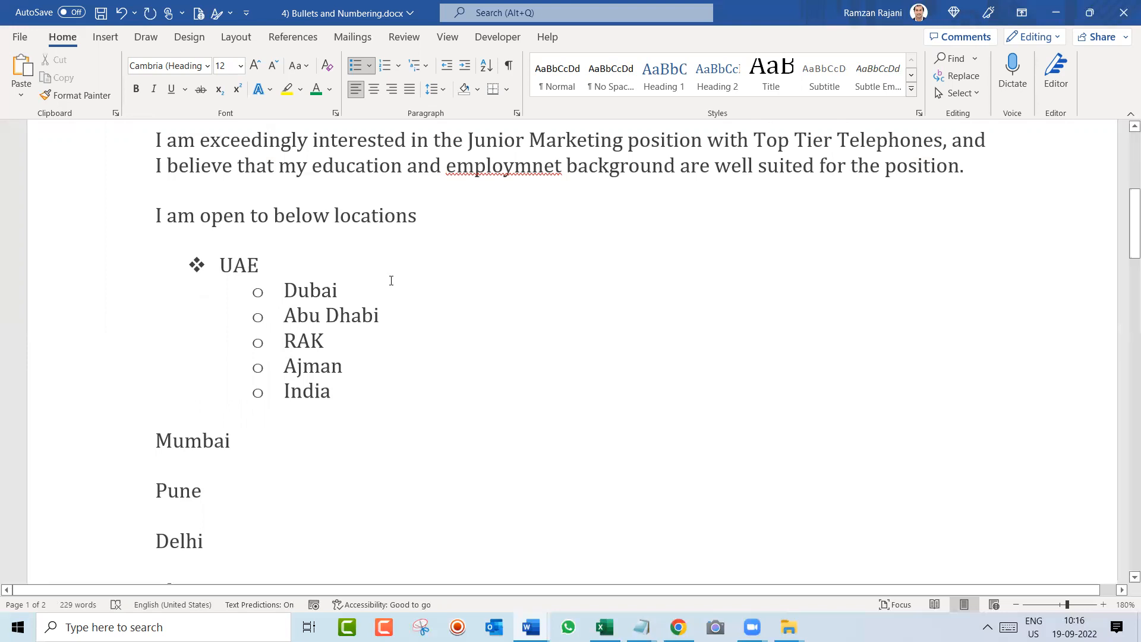
Remove the bullet and the indent from the India line
scroll(391, 268, down, 2)
scroll(391, 281, down, 3)
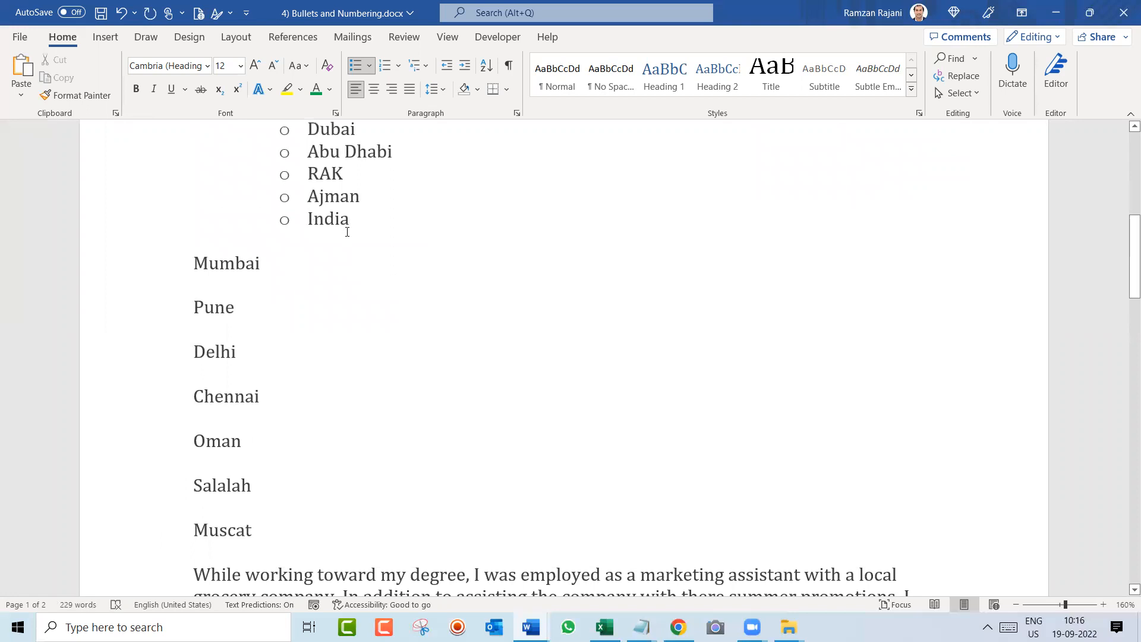
click(356, 69)
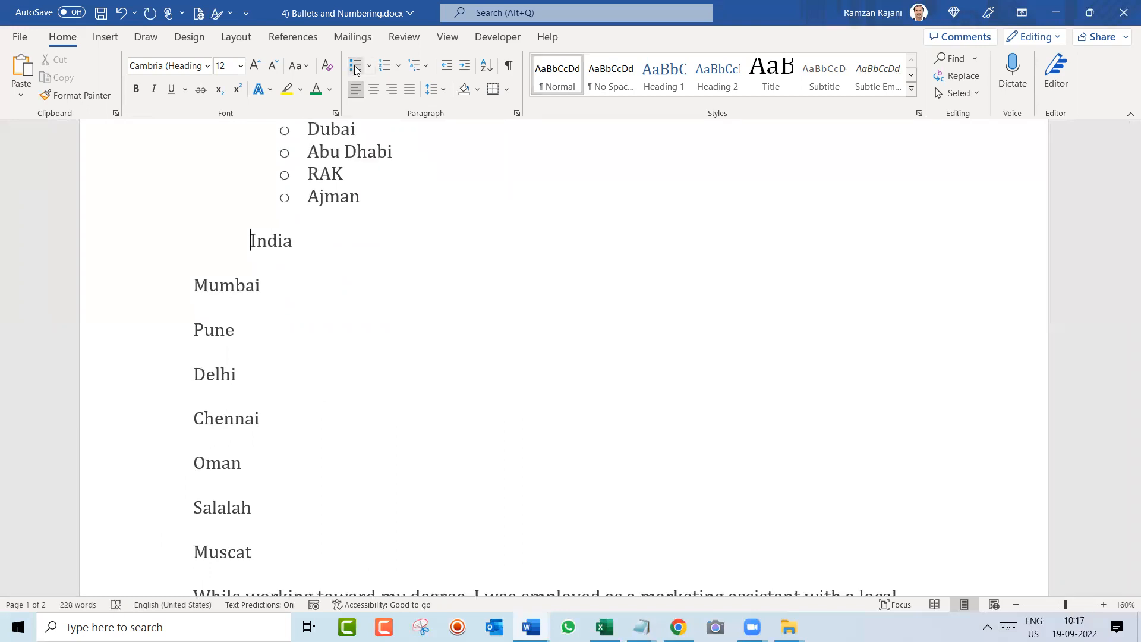
key(BackSpace)
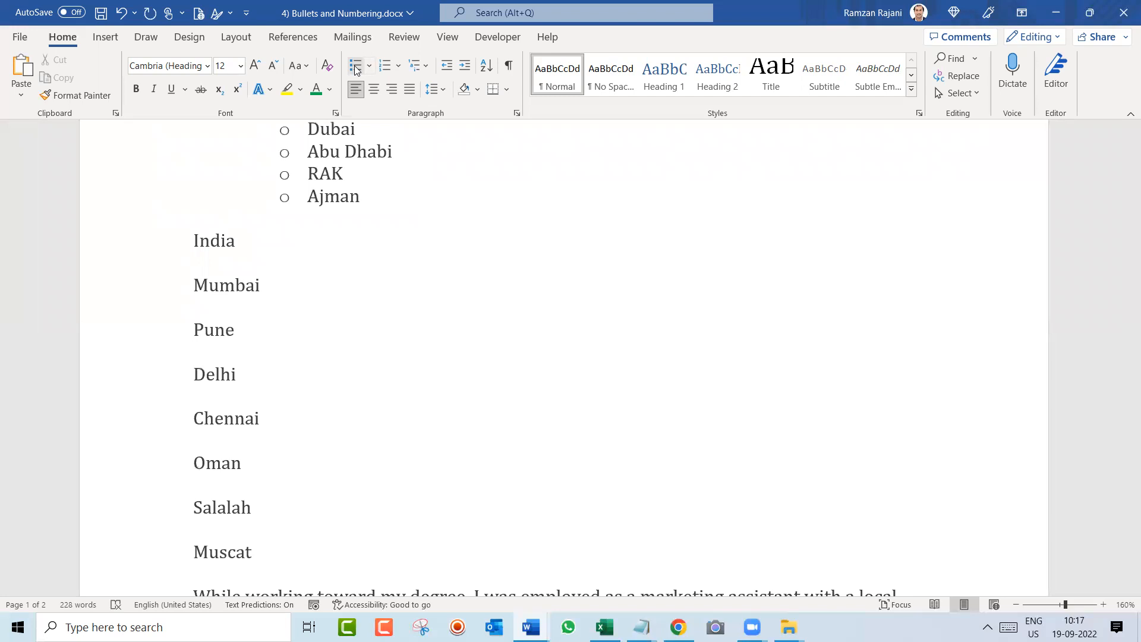
Apply bullets to the lines from India through Chennai, continuing the second-level list
key(shift+Down)
key(shift+Down)
key(shift+Down)
key(shift+Down)
key(shift+Down)
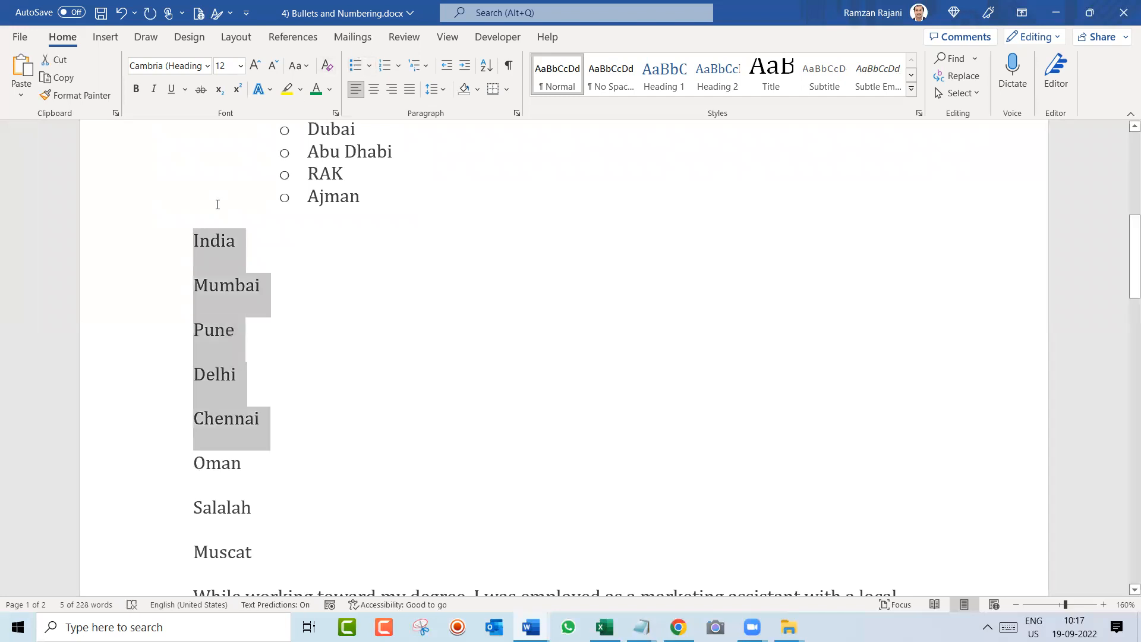
click(357, 65)
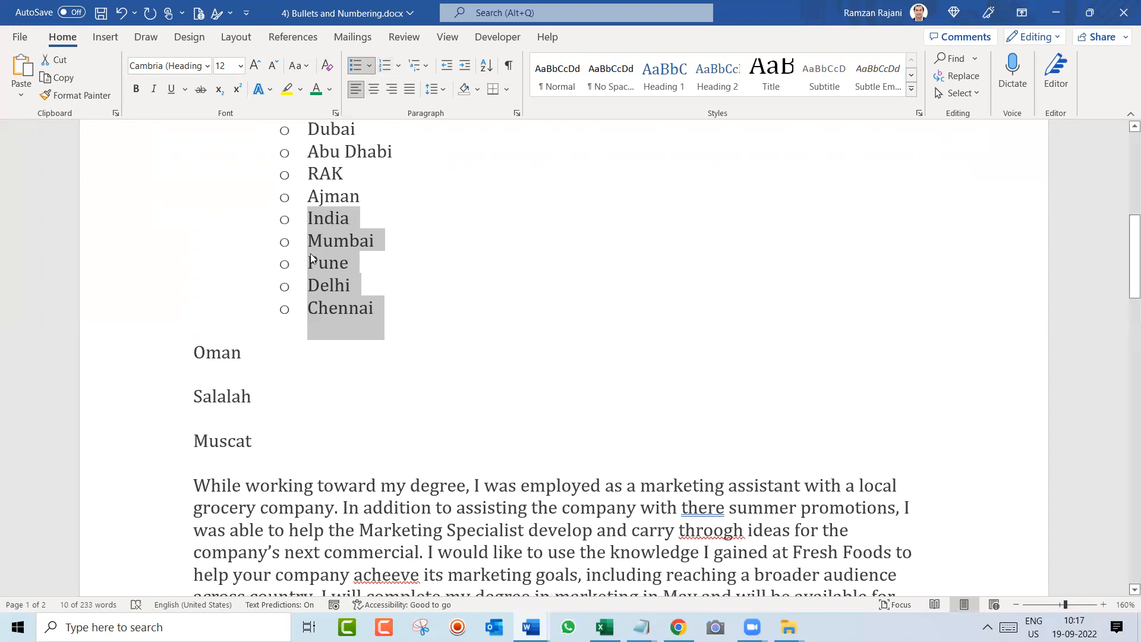
Insert a blank line without a bullet between Ajman and India
click(376, 197)
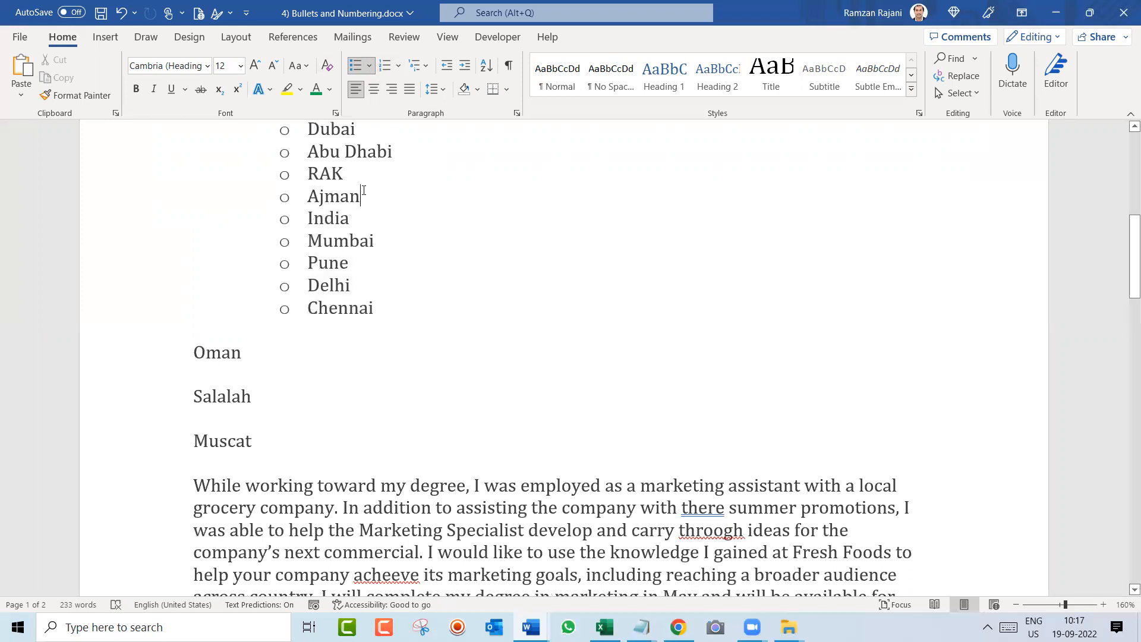
key(Return)
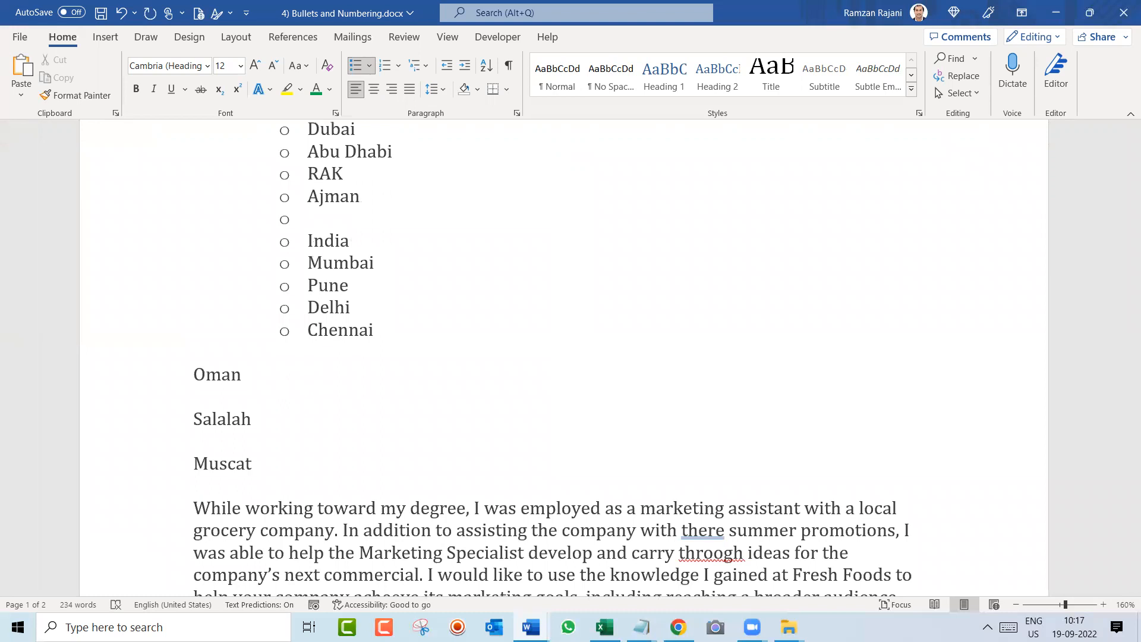
key(BackSpace)
Promote the India bullet to the first list level, leaving its cities nested beneath it
scroll(487, 271, up, 2)
click(295, 349)
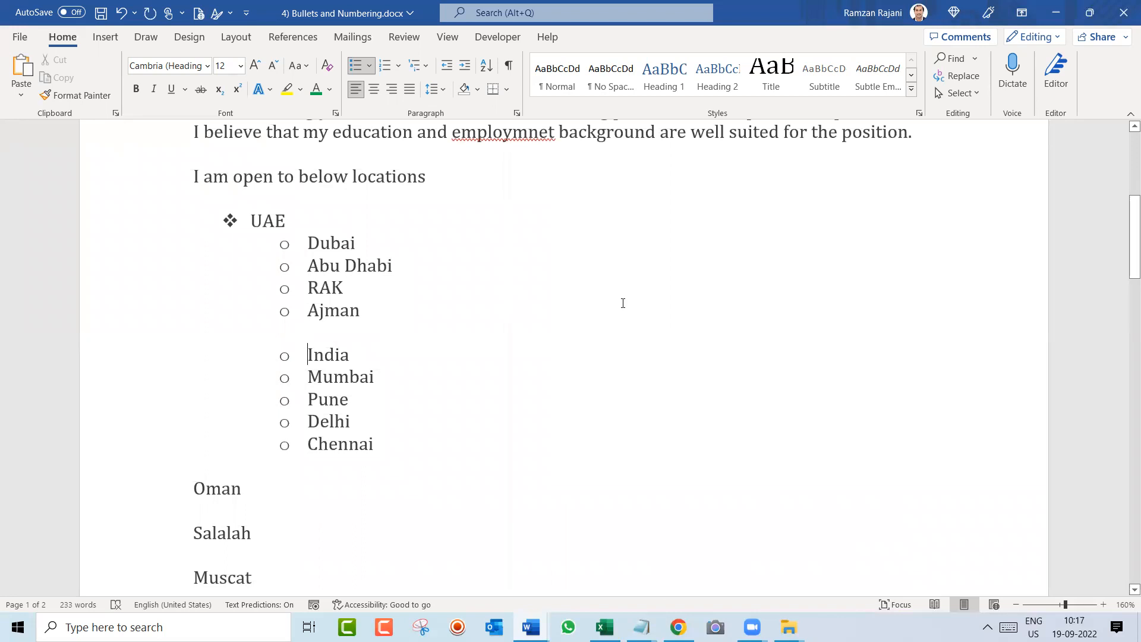
key(shift+Tab)
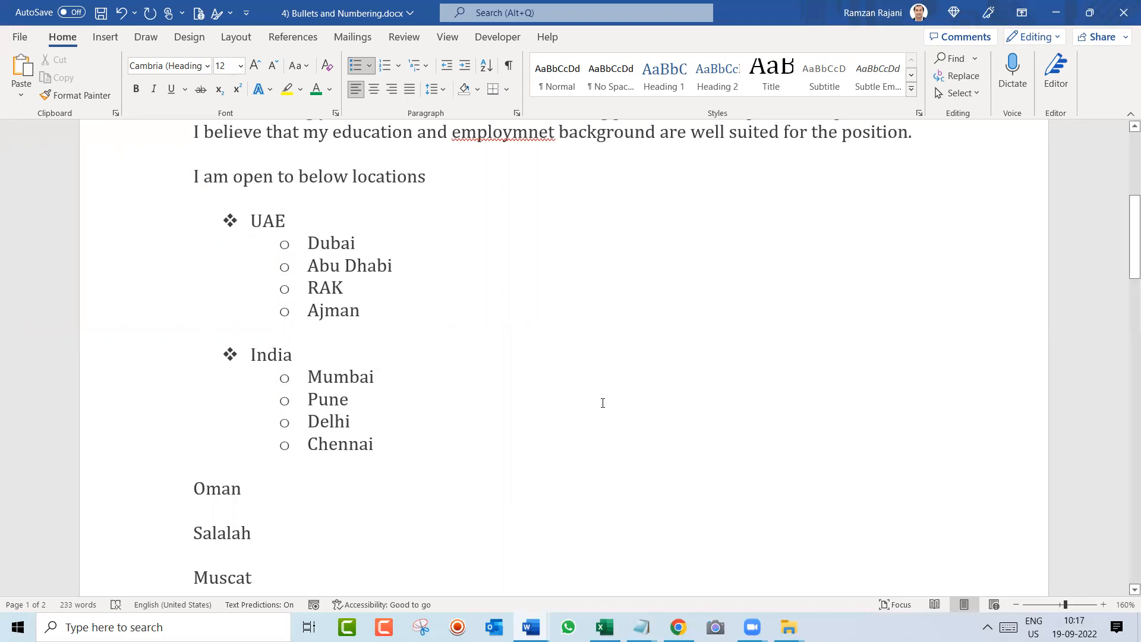
Insert a blank line above Oman in the location list
scroll(531, 358, down, 1)
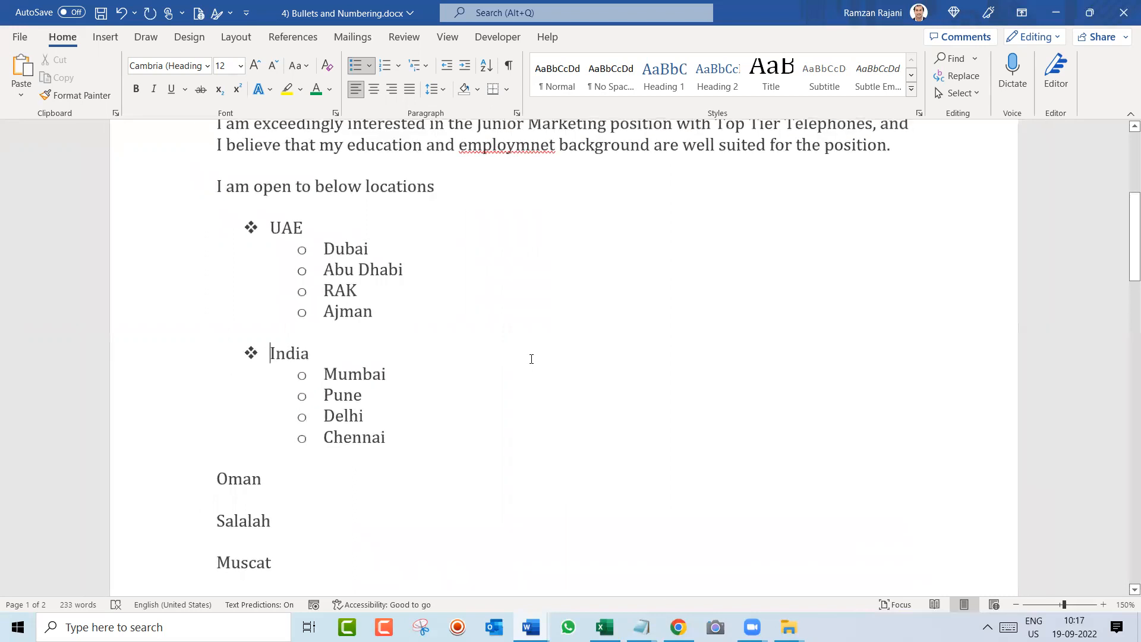
scroll(532, 359, down, 2)
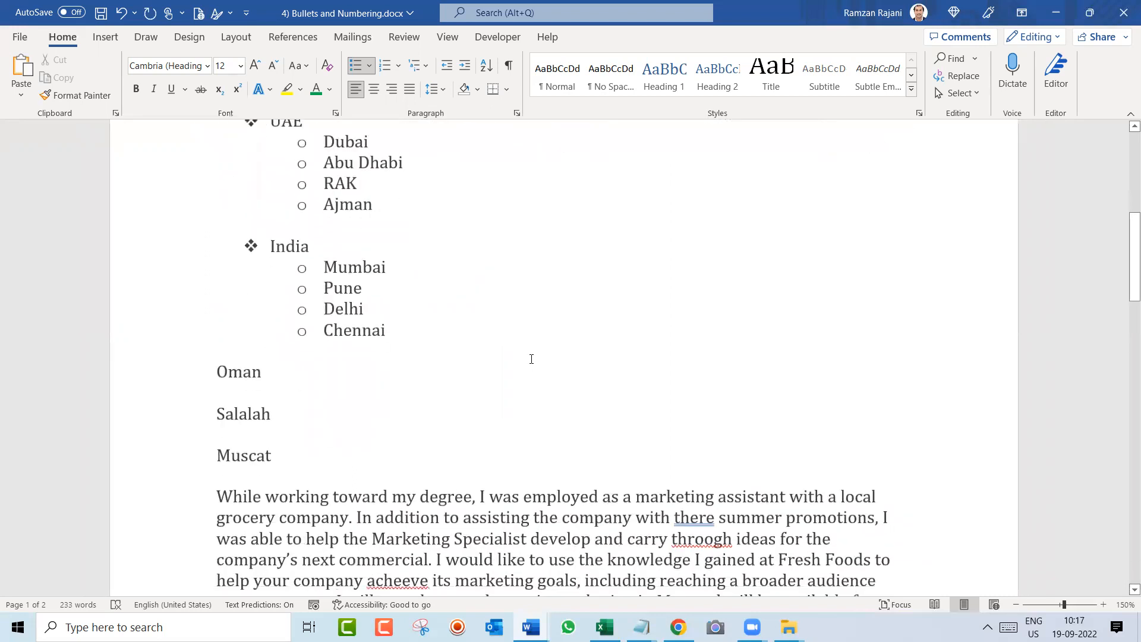
scroll(532, 358, up, 1)
drag(280, 513, 172, 435)
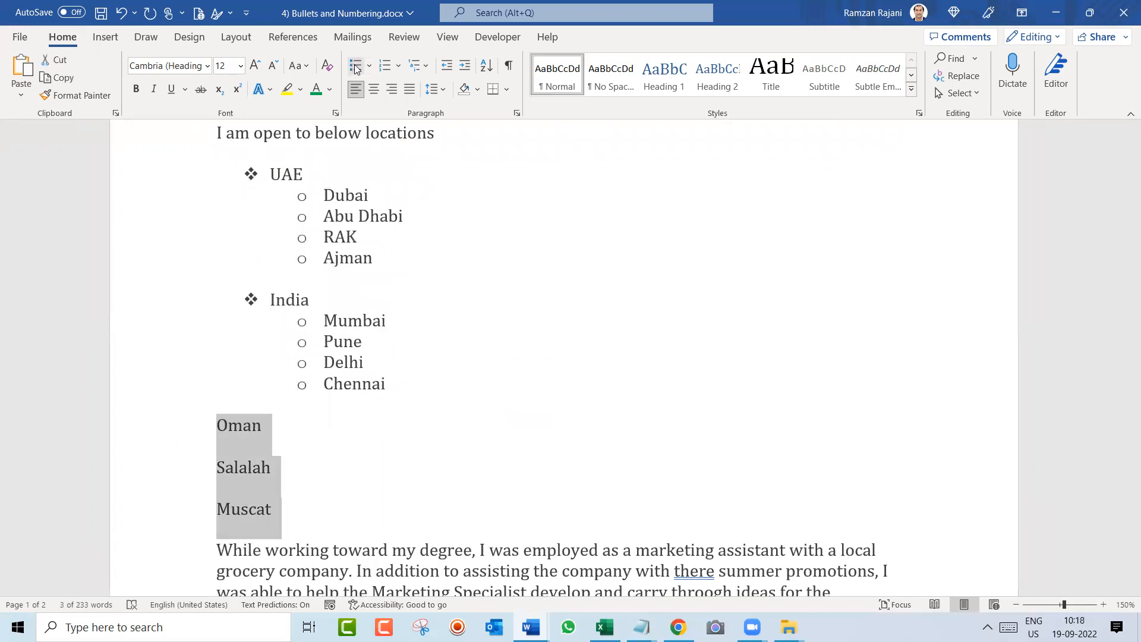
click(270, 416)
key(Home)
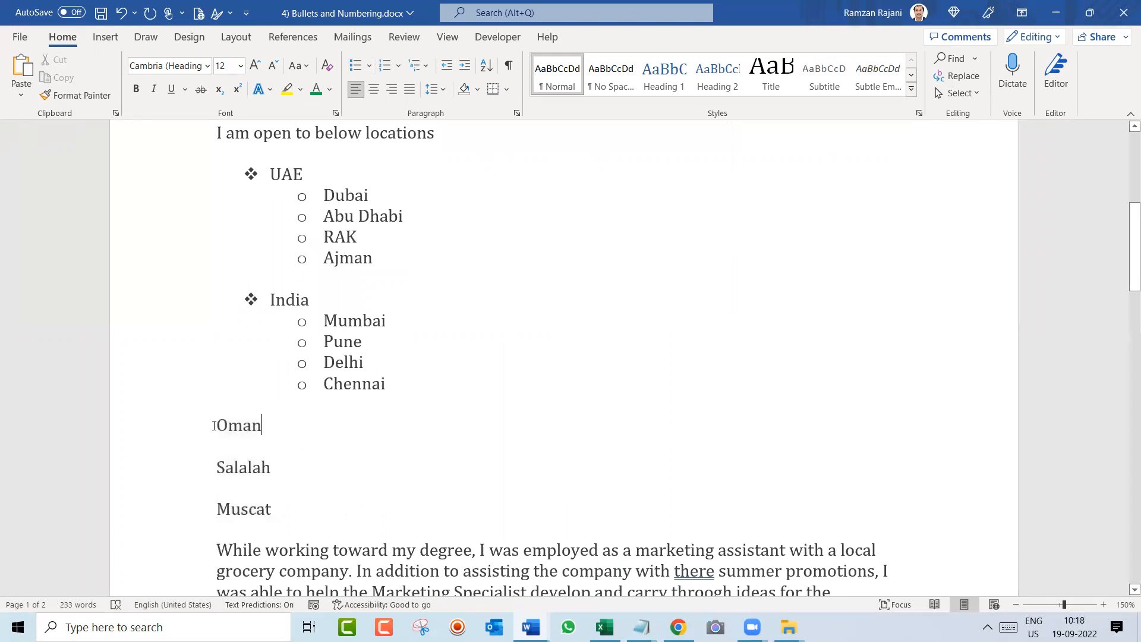
key(Return)
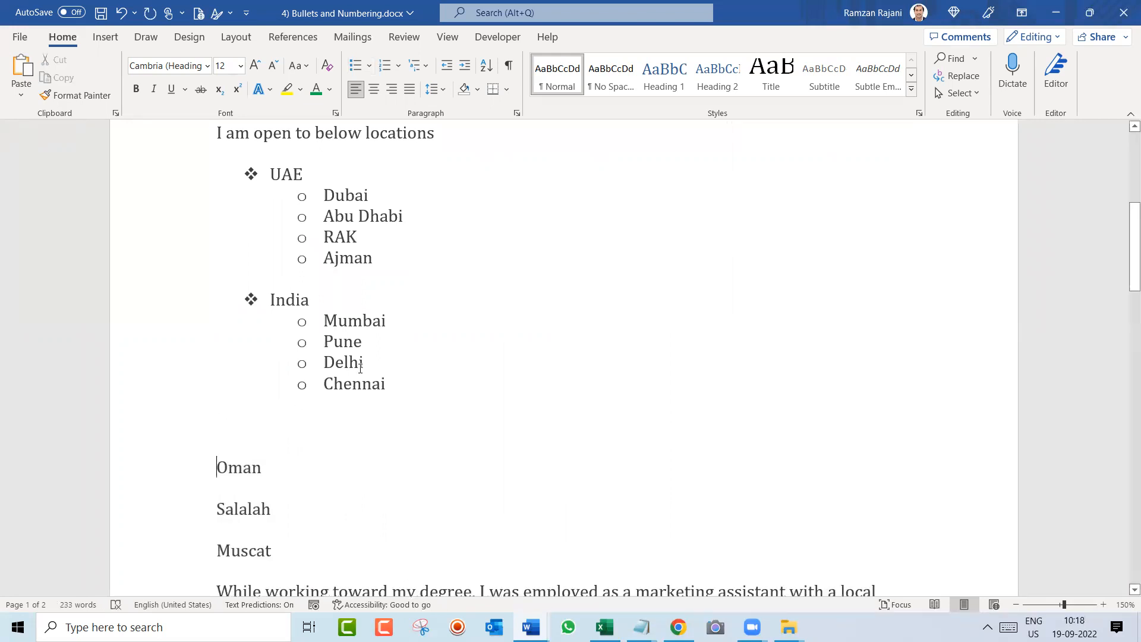
Apply bullets to the Oman, Salalah and Muscat lines and promote Oman to the first list level
scroll(283, 446, down, 3)
drag(283, 446, 153, 387)
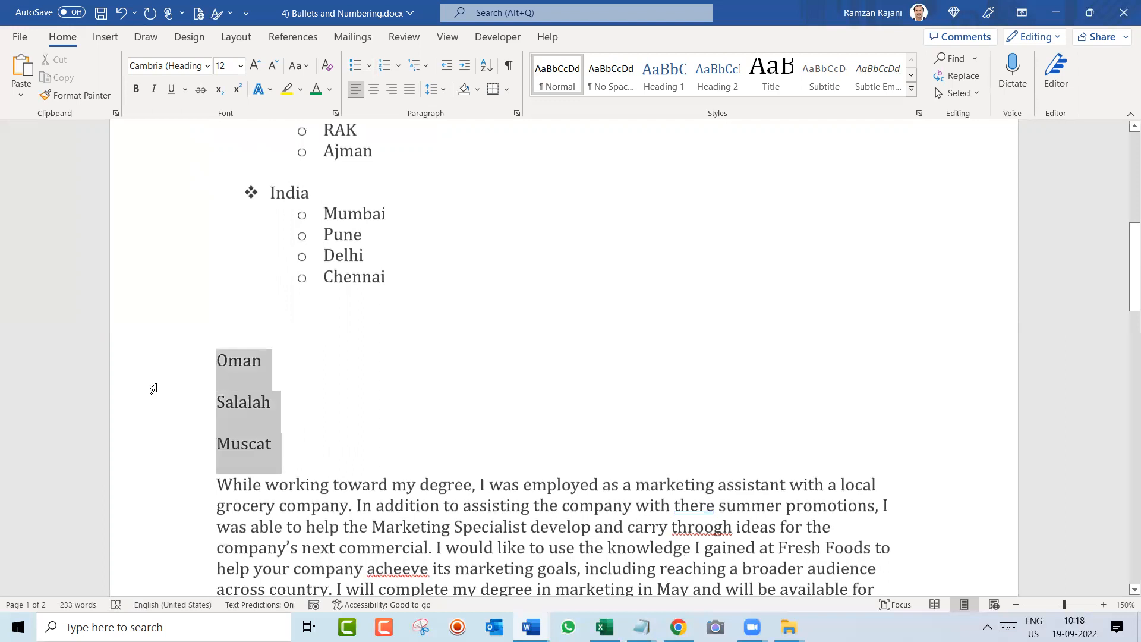
click(355, 65)
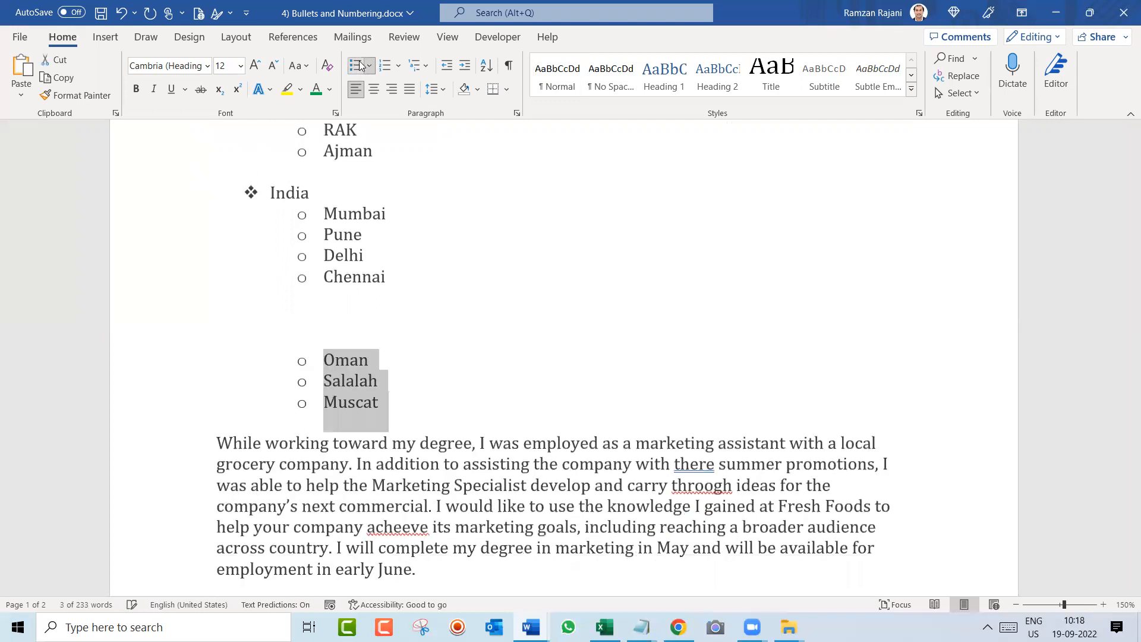
click(324, 361)
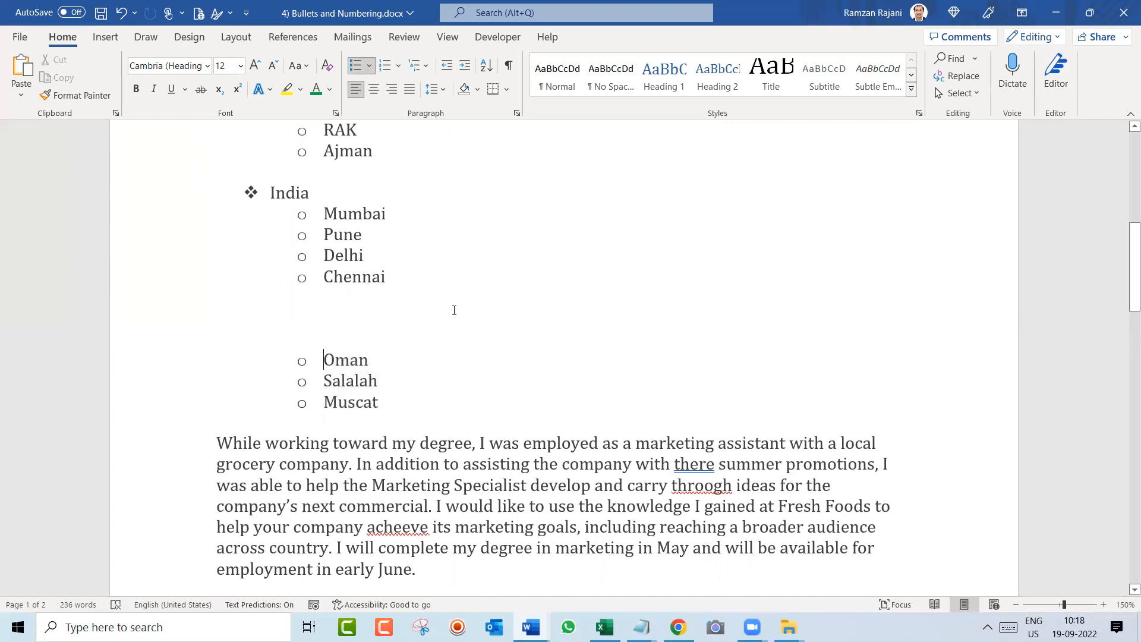
key(shift+Tab)
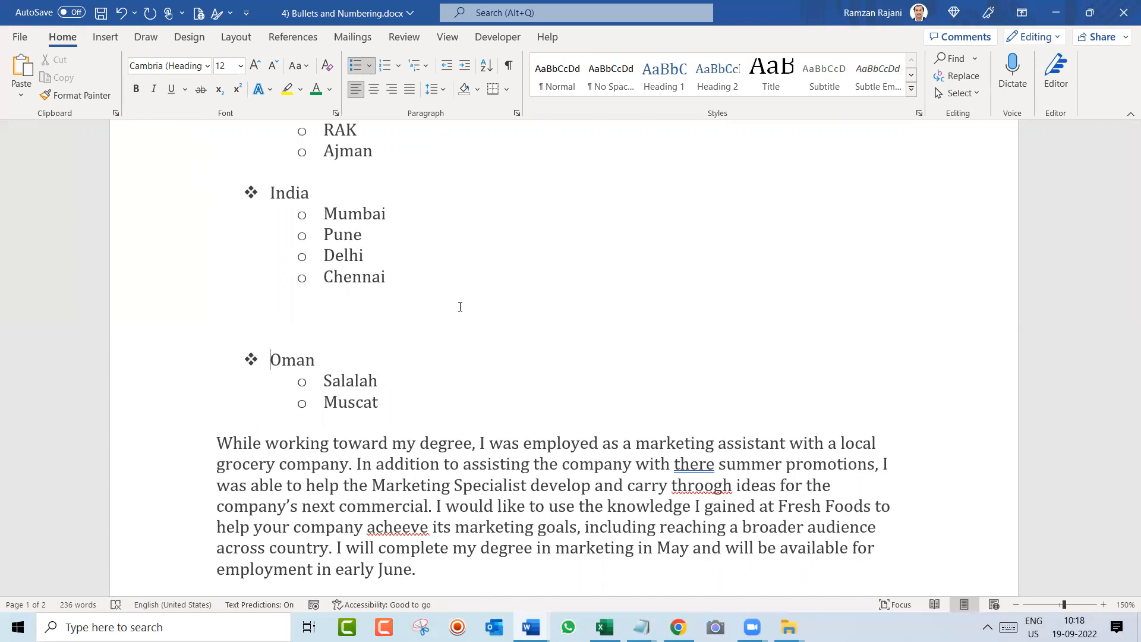
click(301, 314)
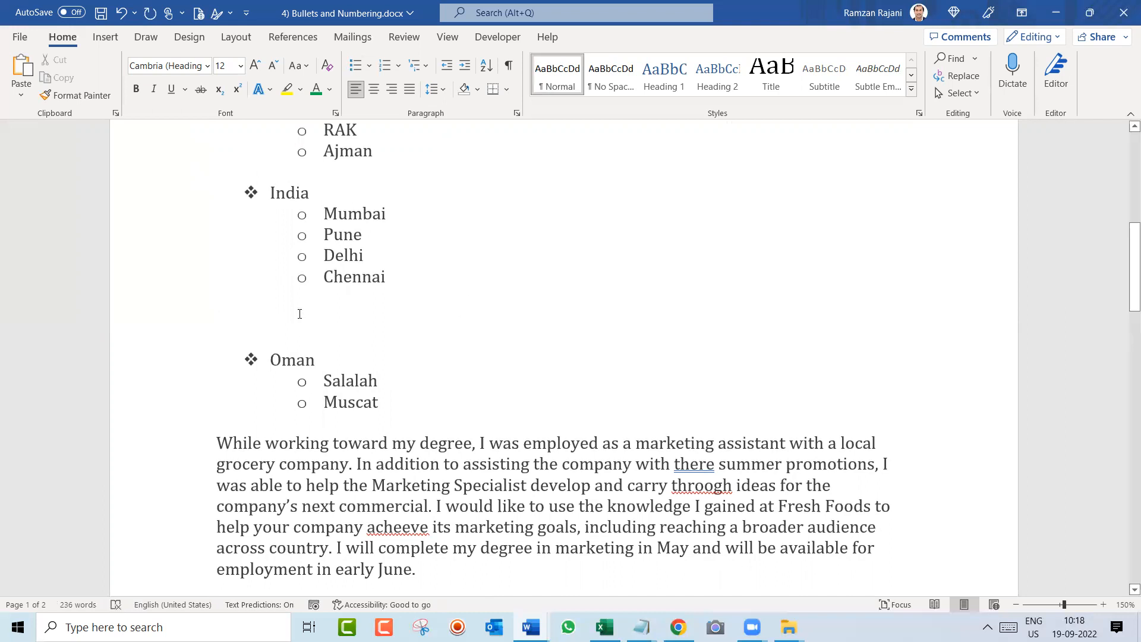
key(Delete)
key(ctrl+z)
scroll(418, 348, up, 2)
scroll(420, 348, down, 5)
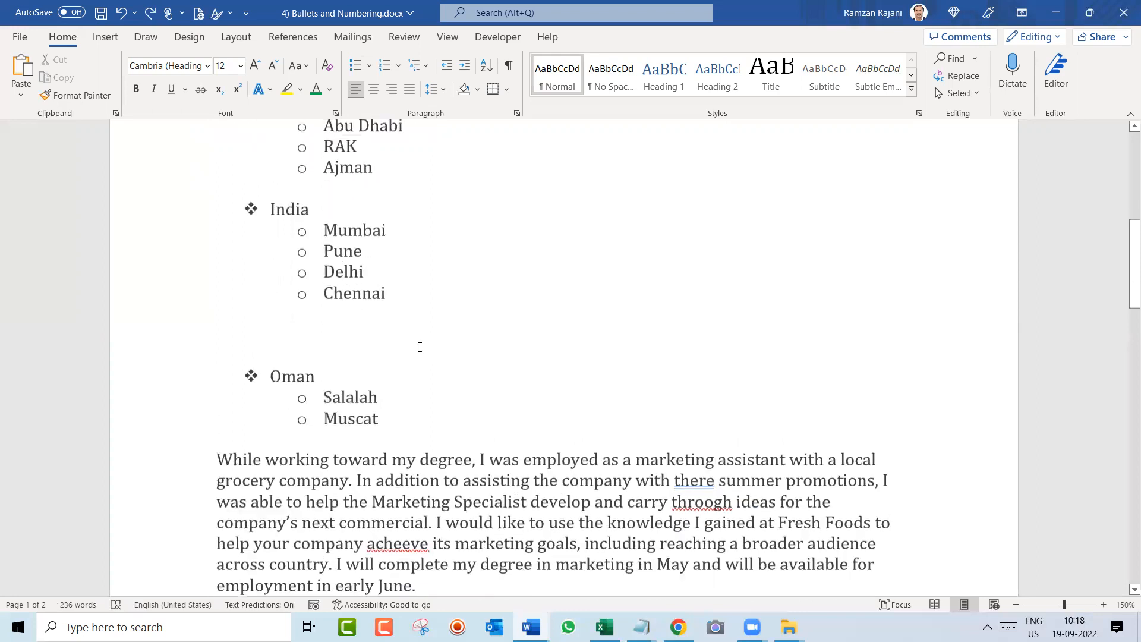
scroll(420, 347, up, 6)
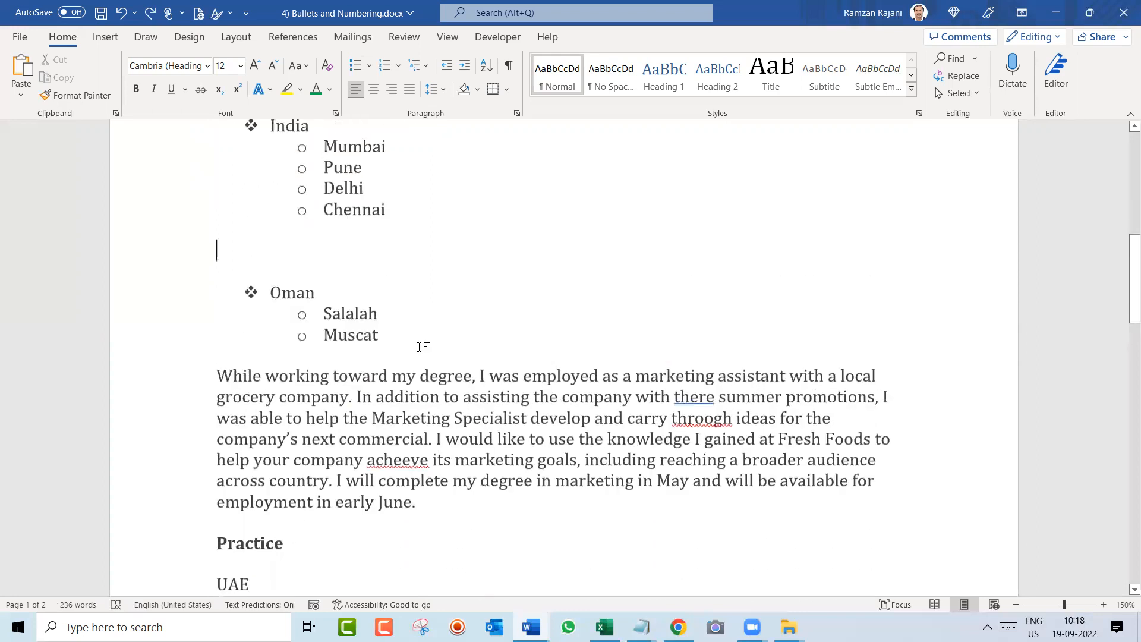
Insert five blank lines before the paragraph starting "While working toward my degree"
scroll(426, 346, down, 2)
scroll(426, 346, down, 3)
click(232, 334)
key(Left)
key(Return)
key(Return)
key(Return)
key(Return)
key(Return)
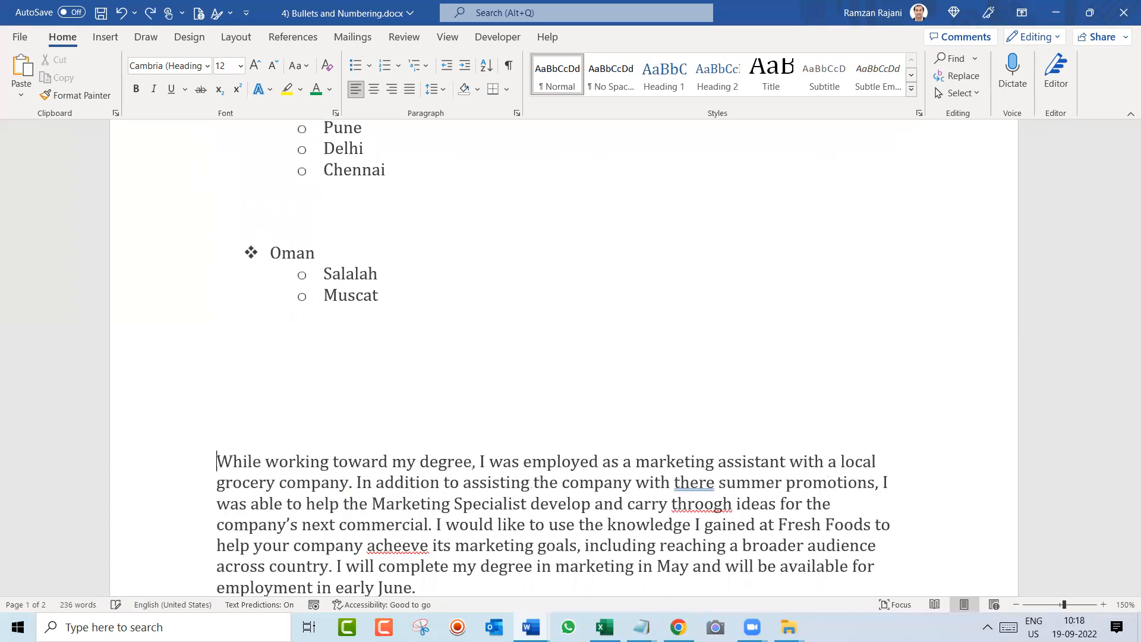
Start a new list in the blank space below Muscat with a first-level bullet reading UAE
key(Up)
key(Up)
key(Up)
key(Up)
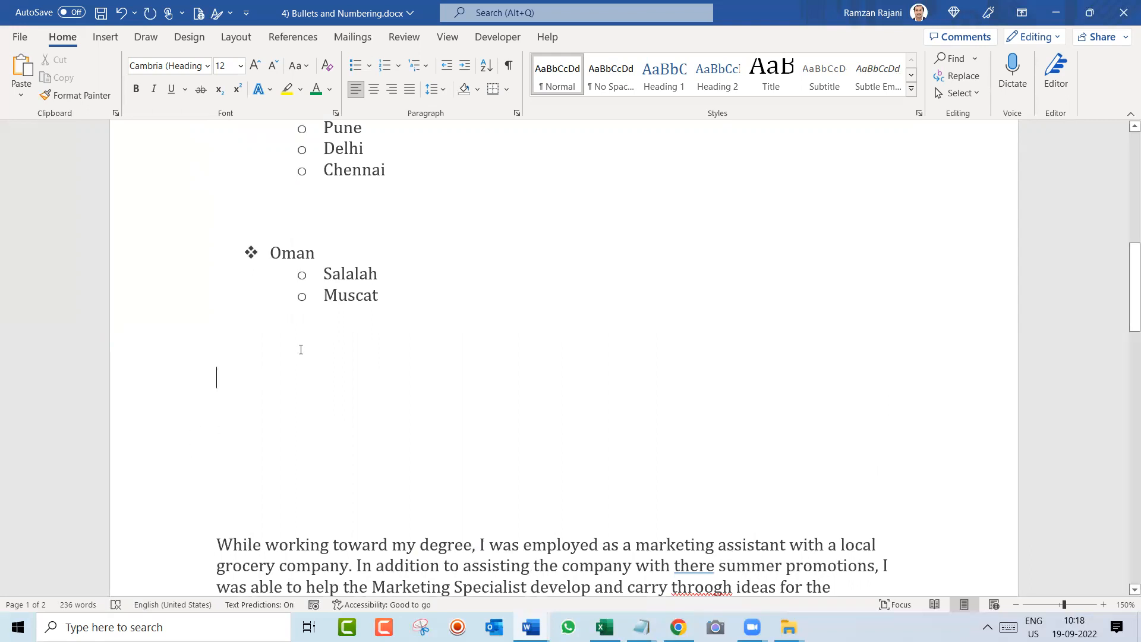
click(357, 68)
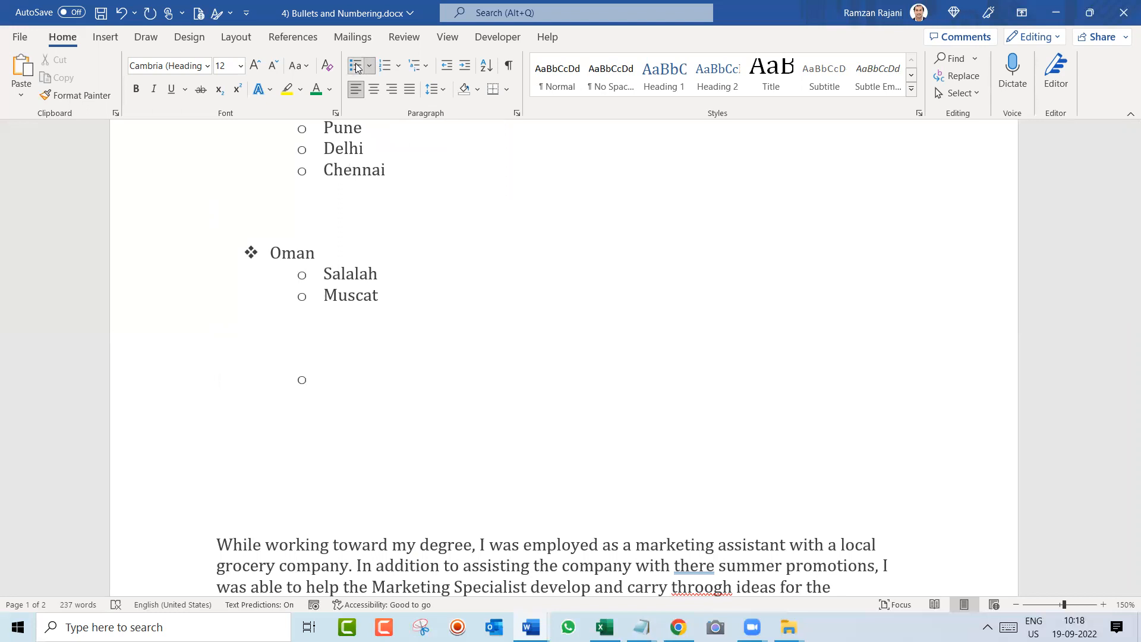
key(shift+Tab)
text(UAE)
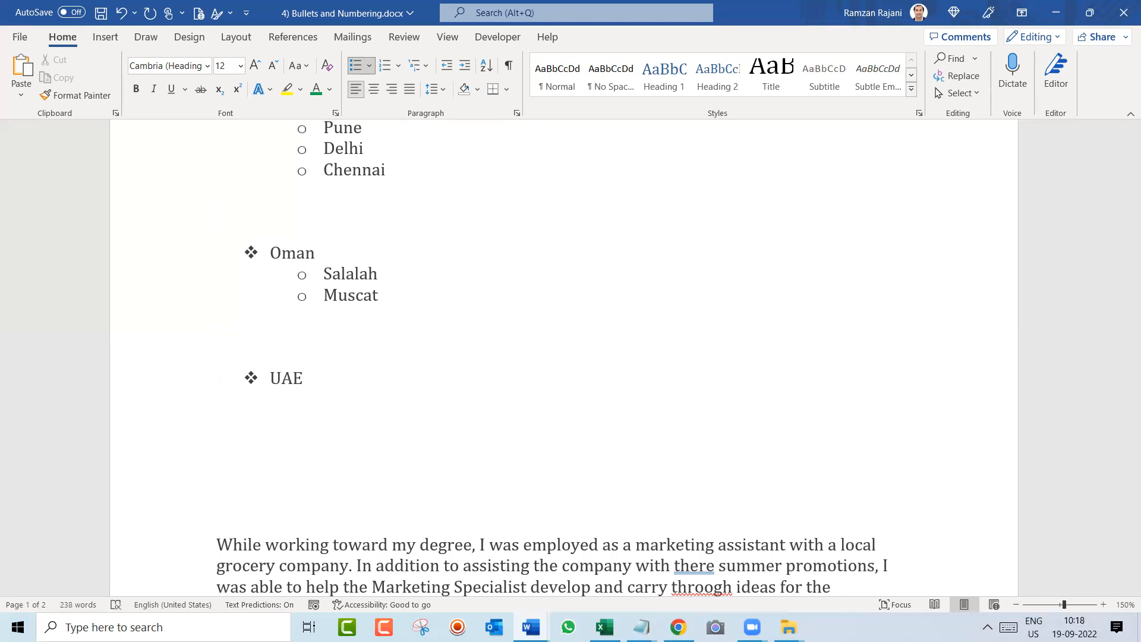
Add the second-level bullets Dubai and UAE under the new list's UAE item
key(Return)
key(Tab)
text(dU)
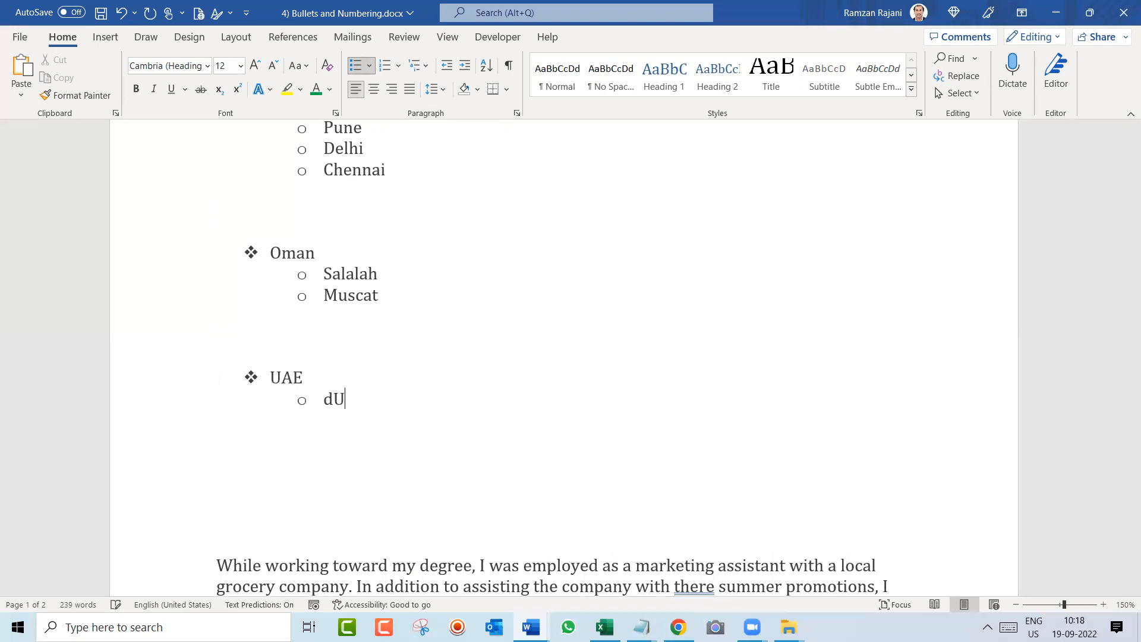
text(BAI)
key(BackSpace)
key(BackSpace)
key(BackSpace)
key(BackSpace)
key(BackSpace)
text(Dubai)
key(Return)
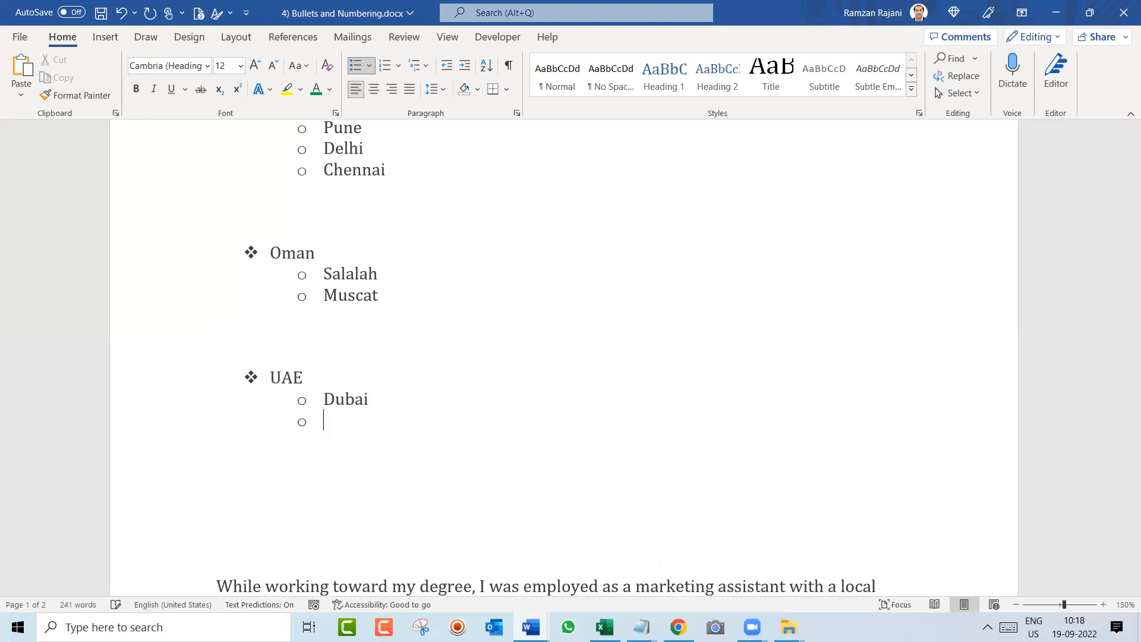
text(UAE)
key(Return)
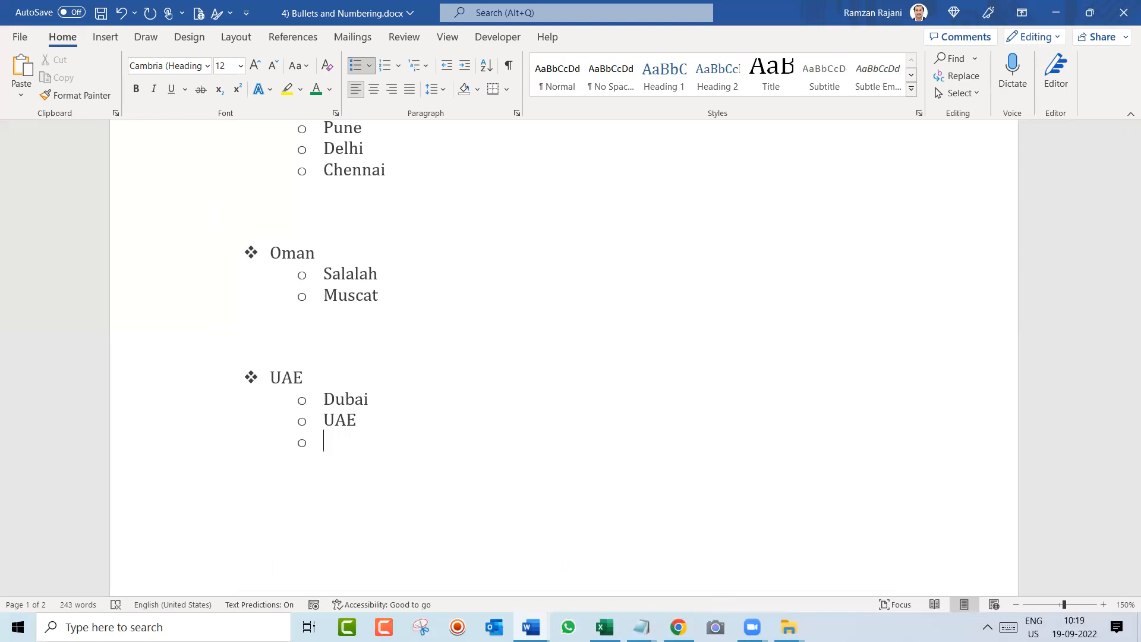
Add a first-level bullet India with Mumbai and Pune nested beneath it
key(shift+Tab)
text(iN)
key(BackSpace)
key(BackSpace)
text(india)
key(Return)
key(Tab)
text(Mumbai)
key(Return)
text(Pune)
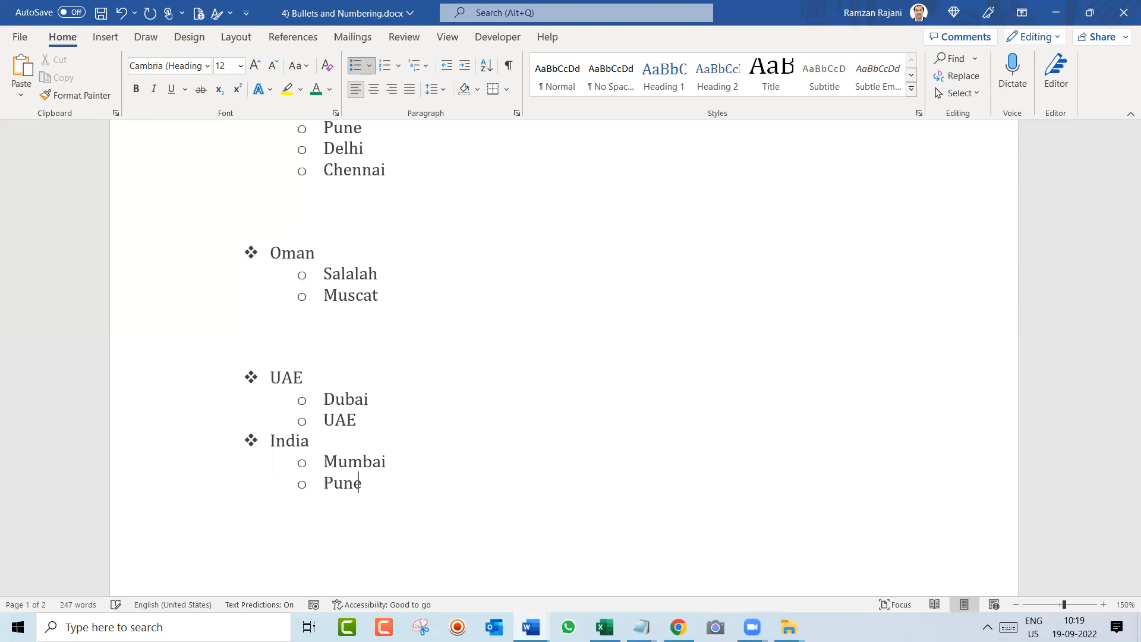
Add a first-level bullet Oman with Salalah and Muscat nested beneath it
key(Return)
key(shift+Tab)
text(Oman)
key(Return)
key(Tab)
text(sL)
key(BackSpace)
key(BackSpace)
text(Salalah)
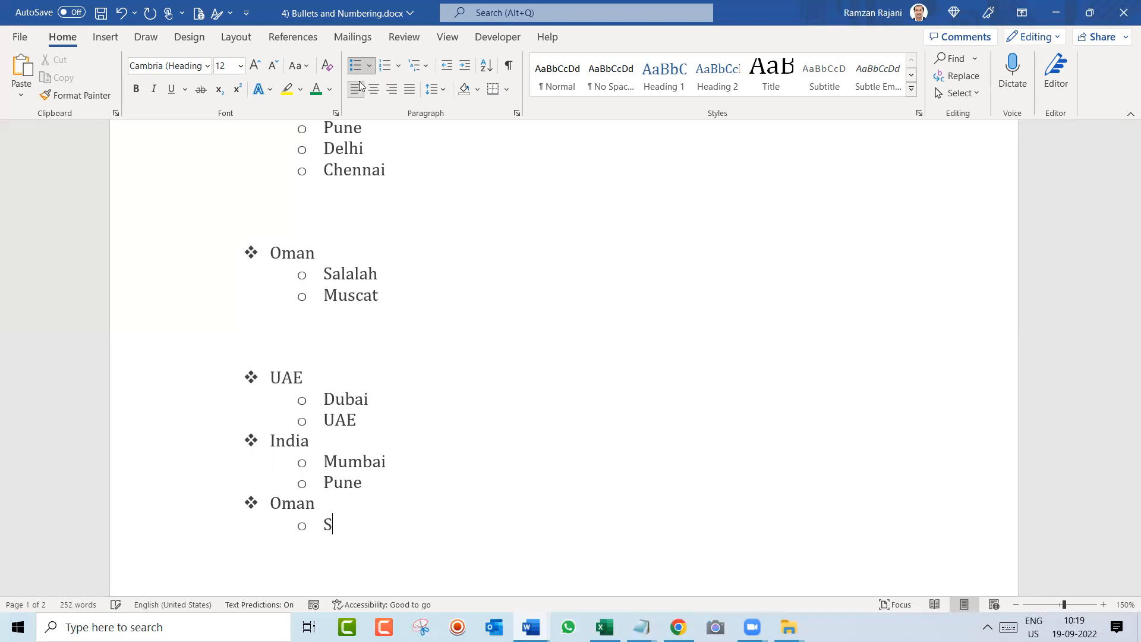
key(Return)
text(Muscat)
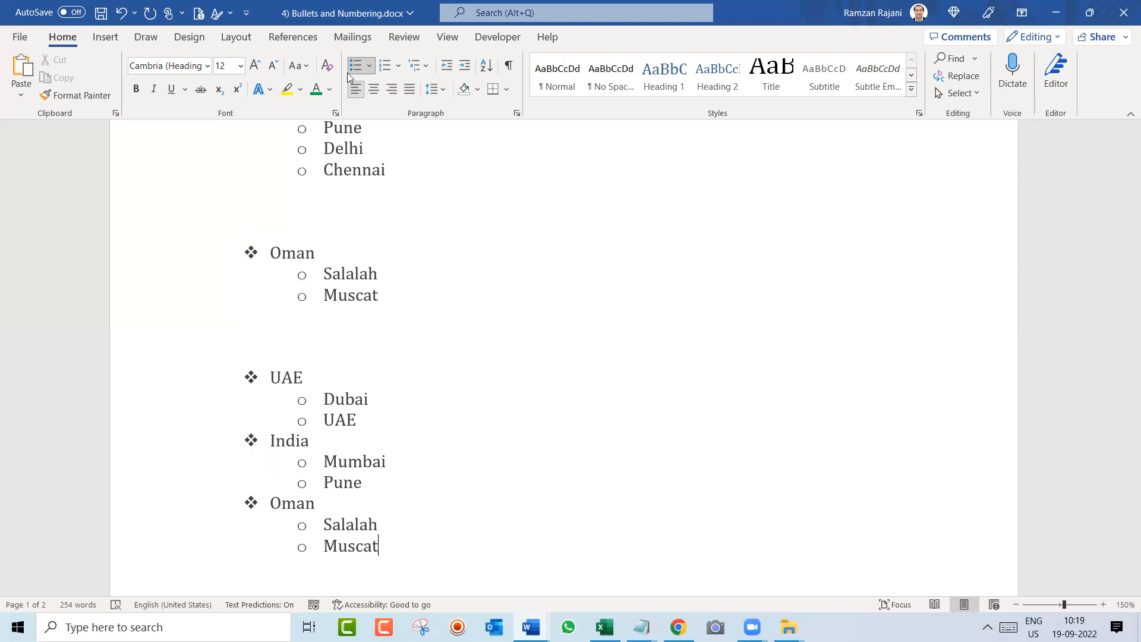
Change the second-level bullets under UAE, India and Oman in the new list to solid round bullets
scroll(482, 340, down, 3)
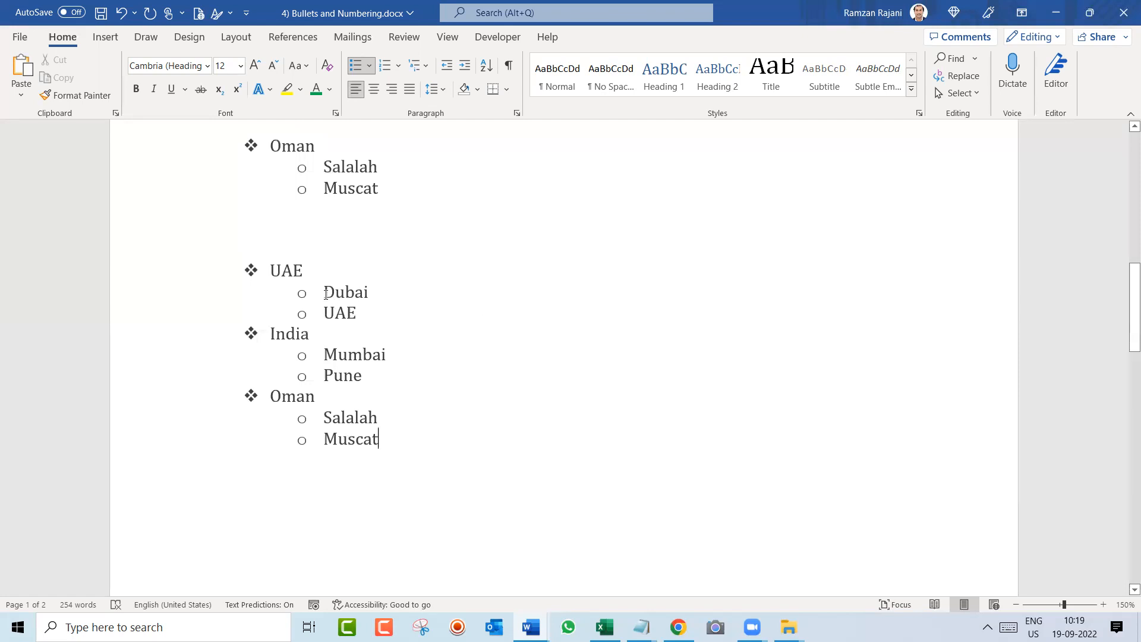
drag(362, 314, 318, 295)
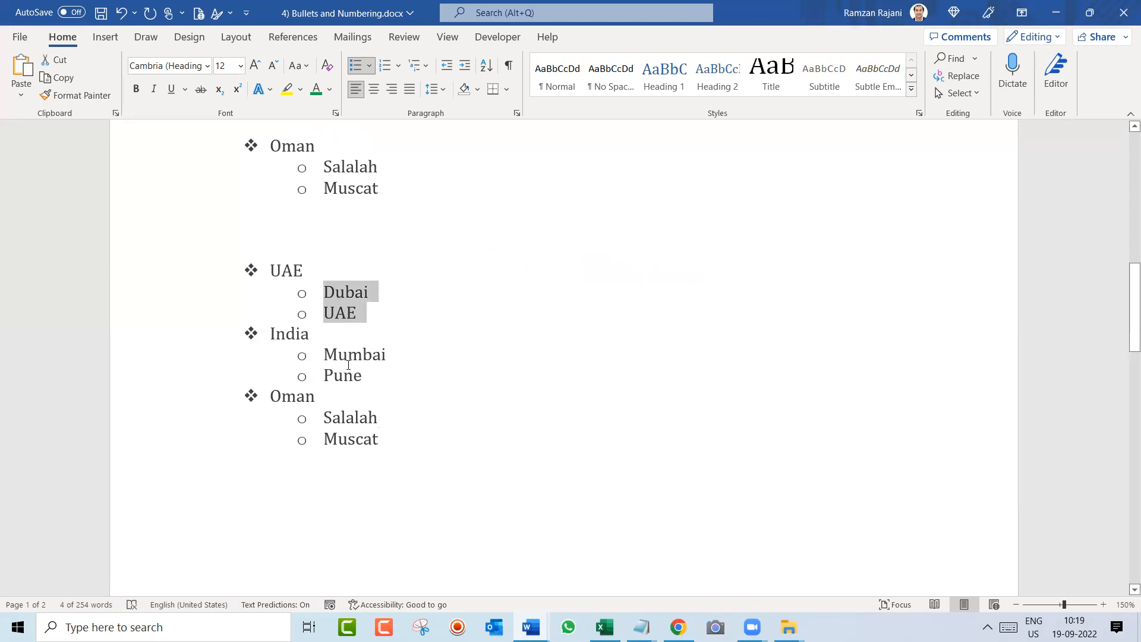
drag(376, 376, 321, 357)
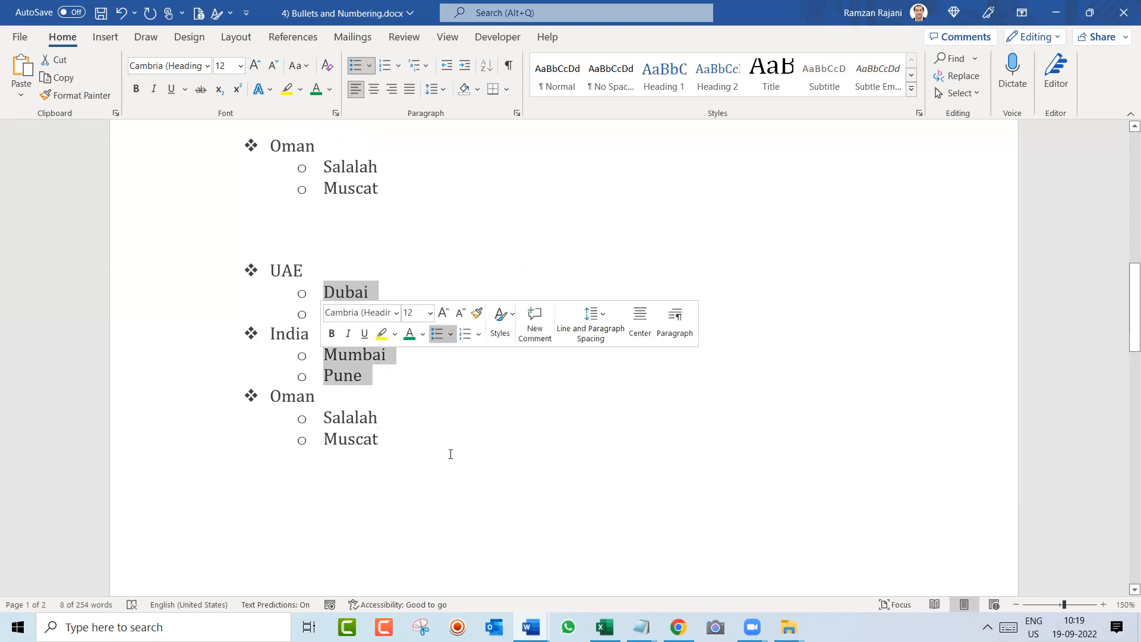
drag(379, 443, 319, 420)
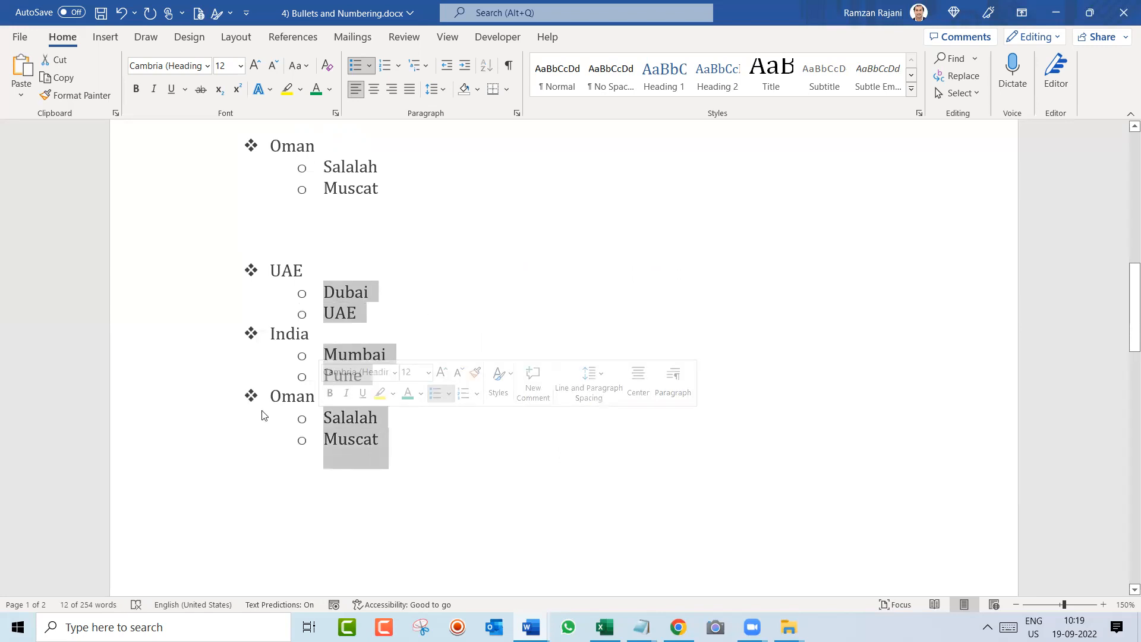
click(369, 65)
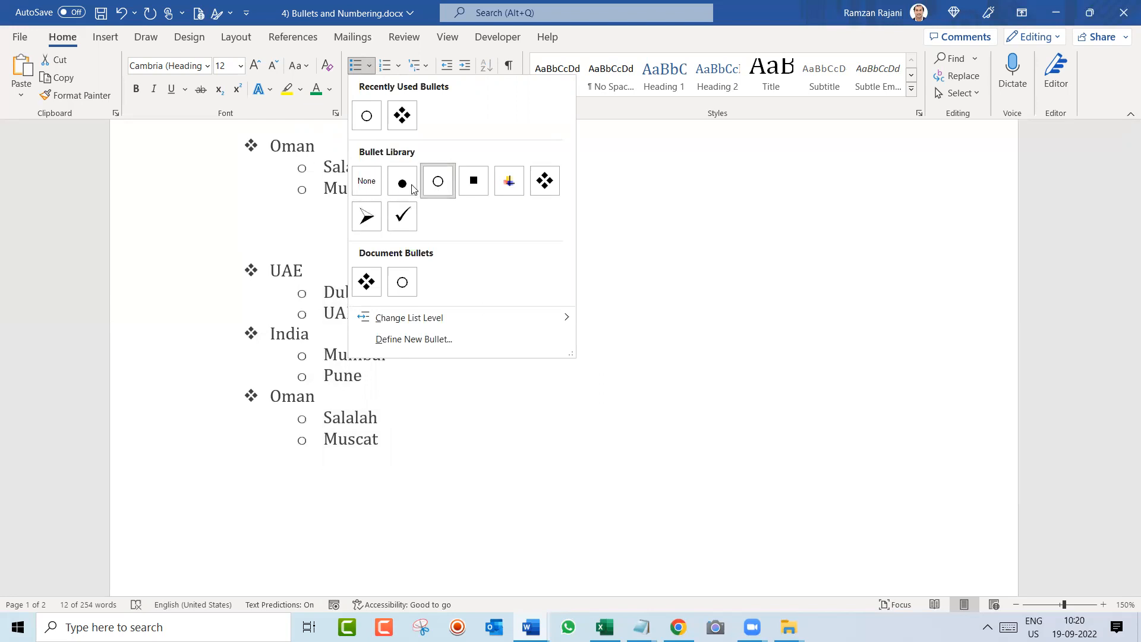
click(411, 186)
click(436, 291)
Change the city bullets under UAE, India and Oman in the original location list to solid squares
scroll(484, 299, up, 5)
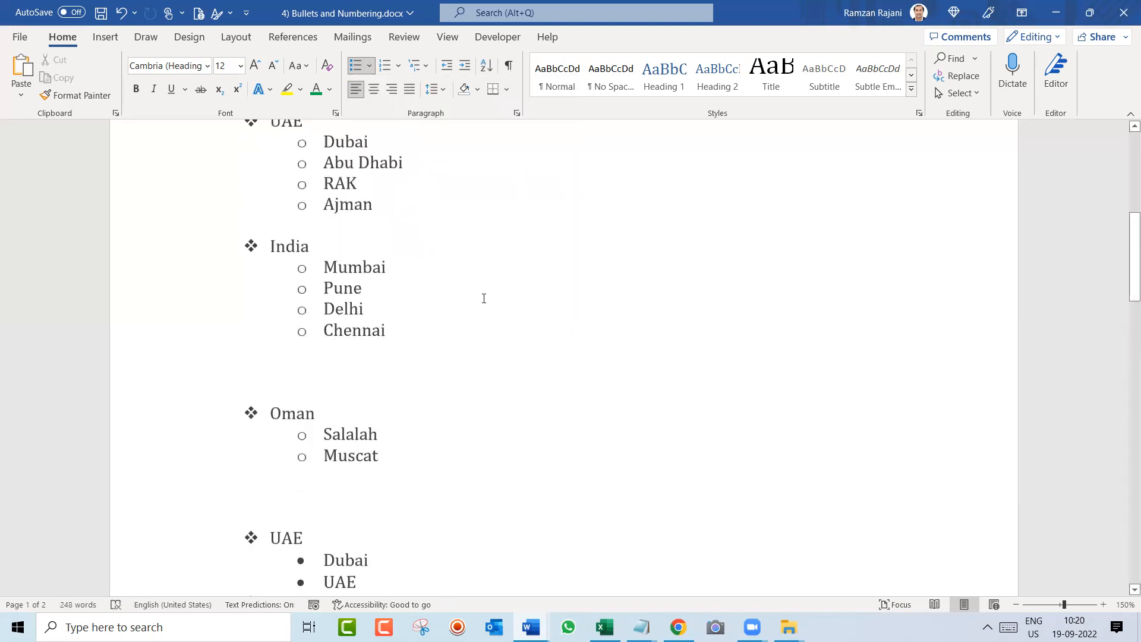
scroll(484, 299, up, 1)
drag(323, 195, 373, 259)
drag(324, 321, 386, 409)
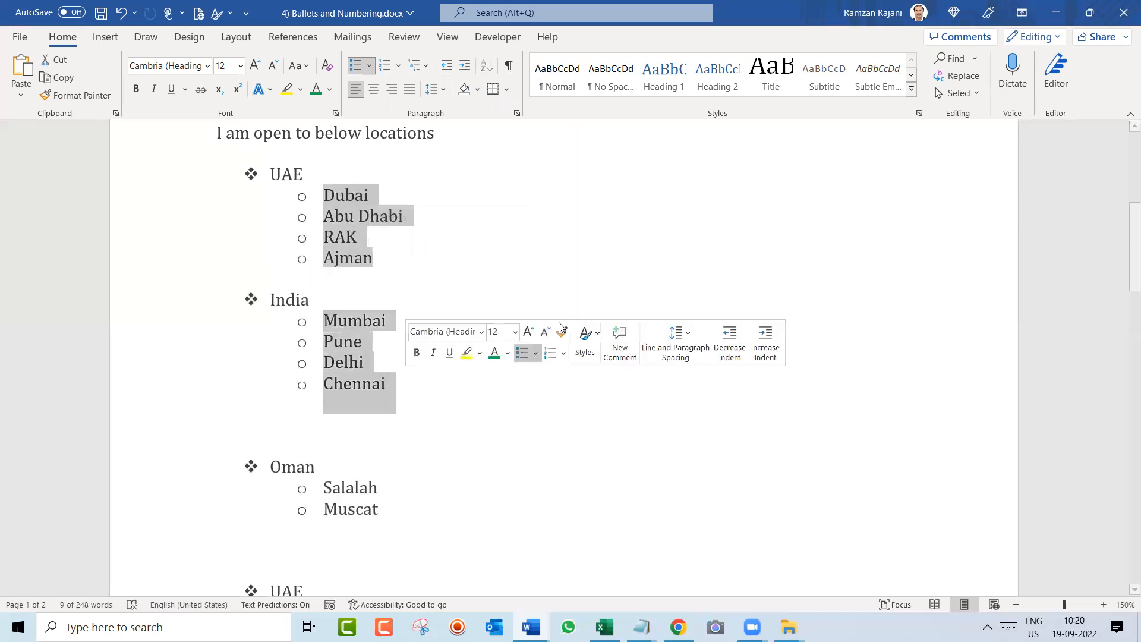
drag(326, 485, 385, 531)
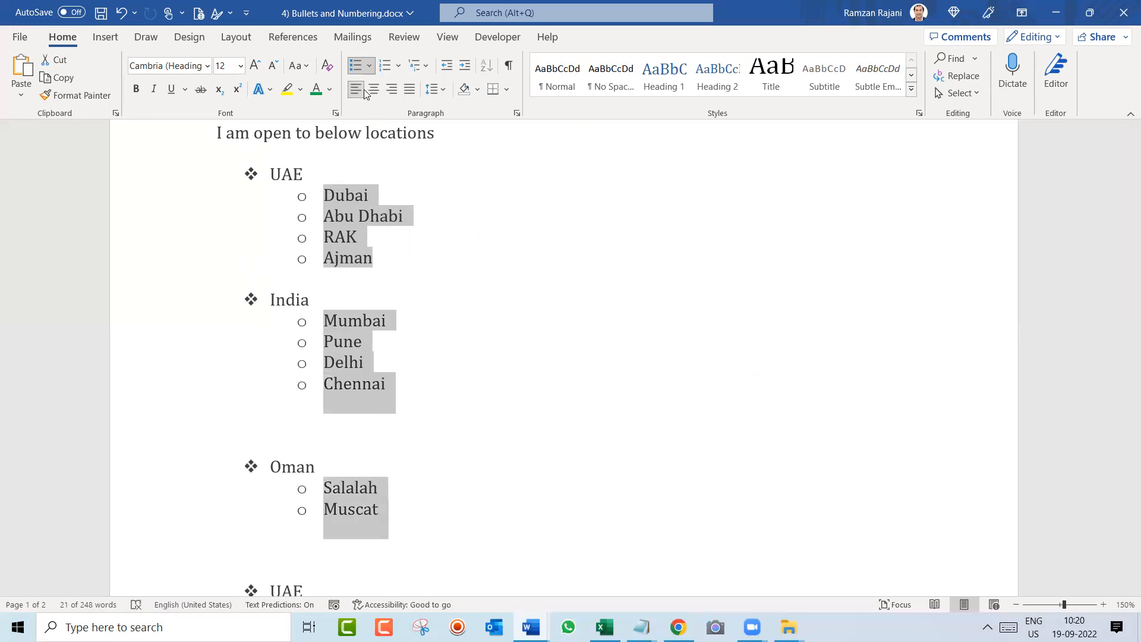
click(369, 67)
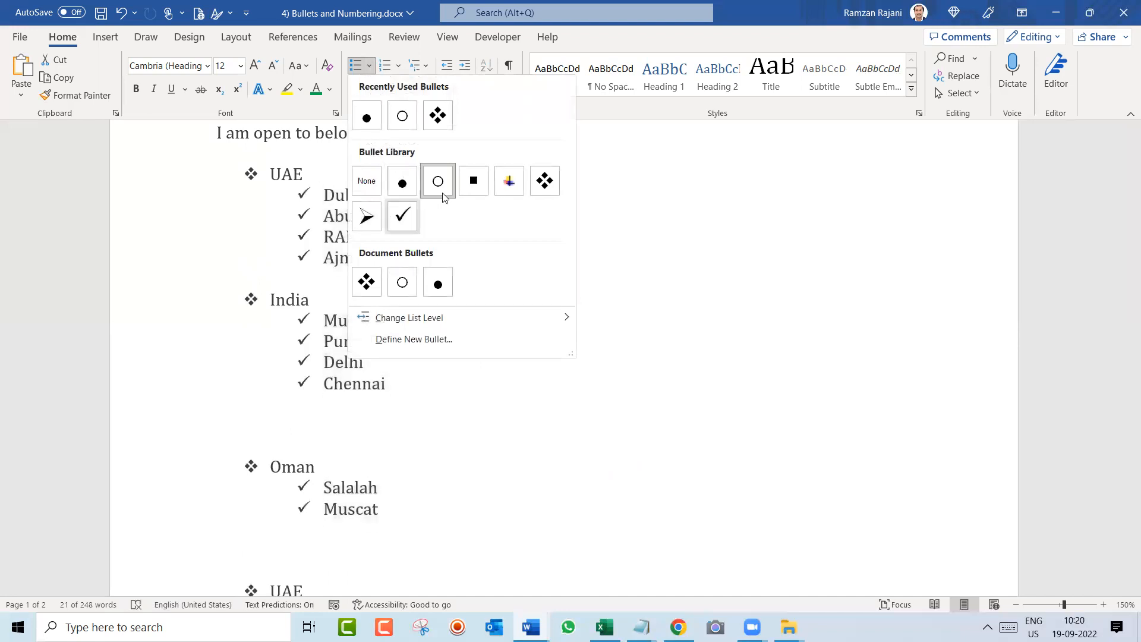
click(473, 182)
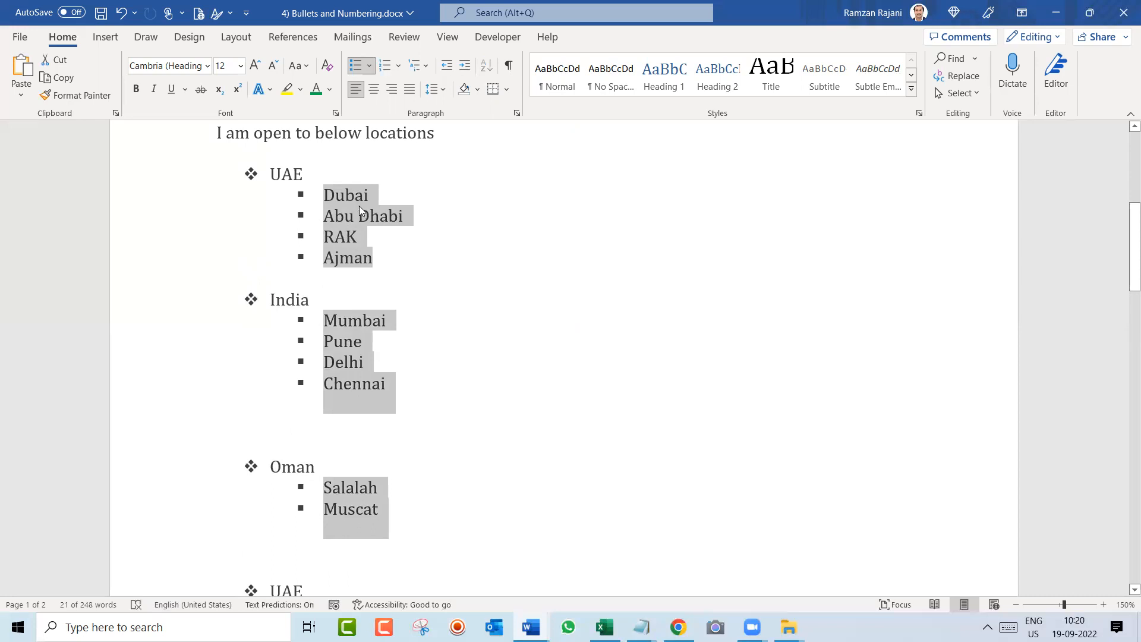
Define the Wingdings open-hand symbol (character code 73) as the bullet for the cities under UAE, India and Oman
click(370, 66)
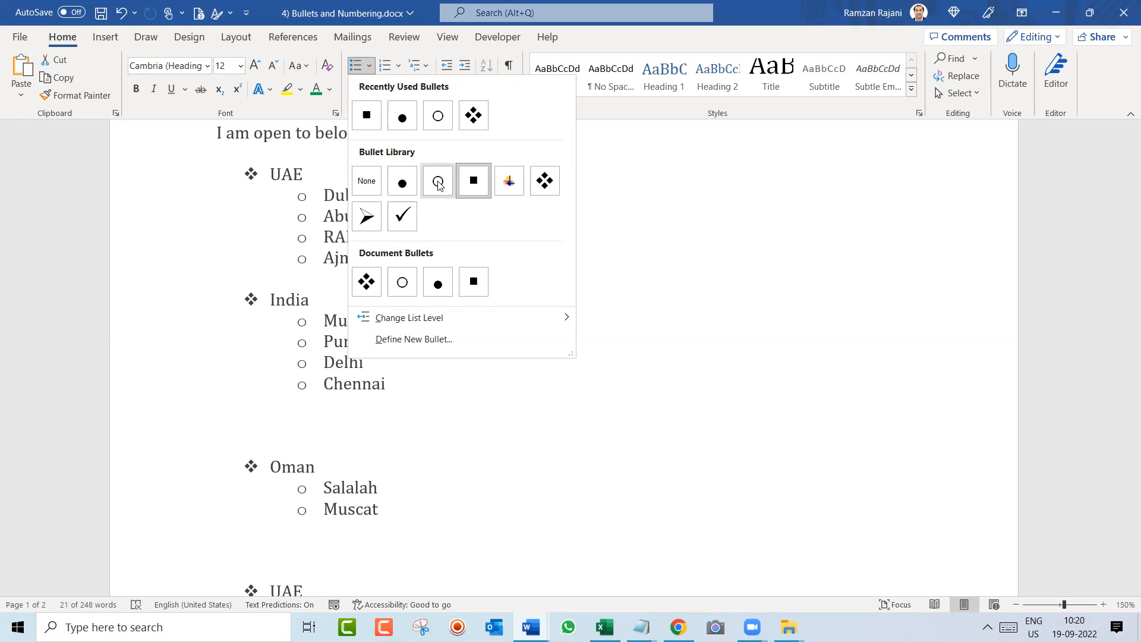
click(431, 341)
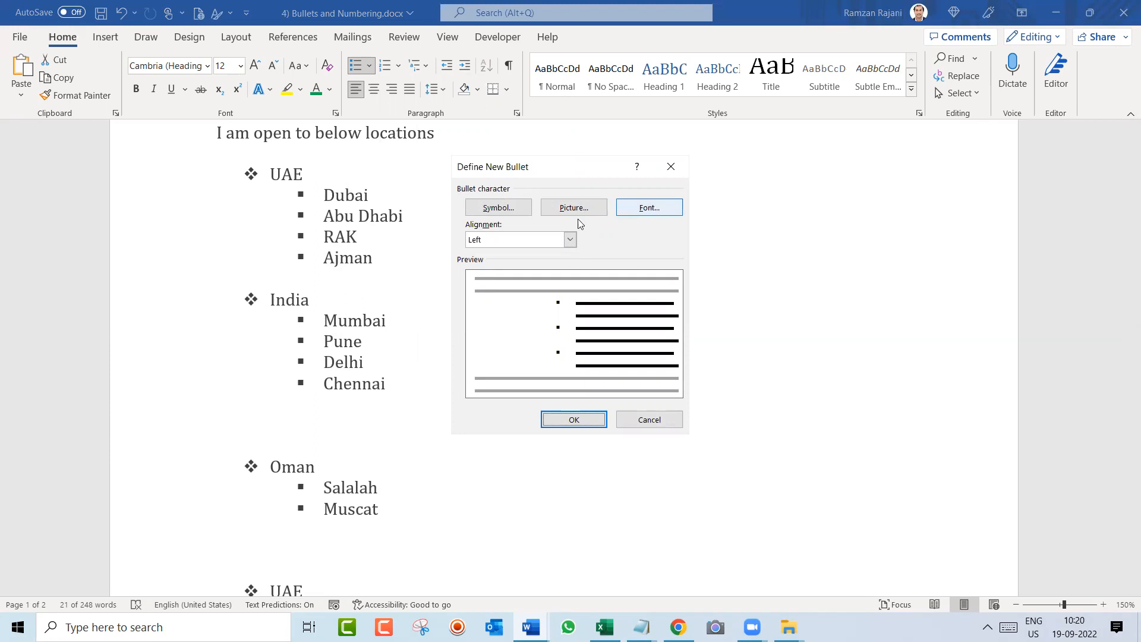
click(521, 214)
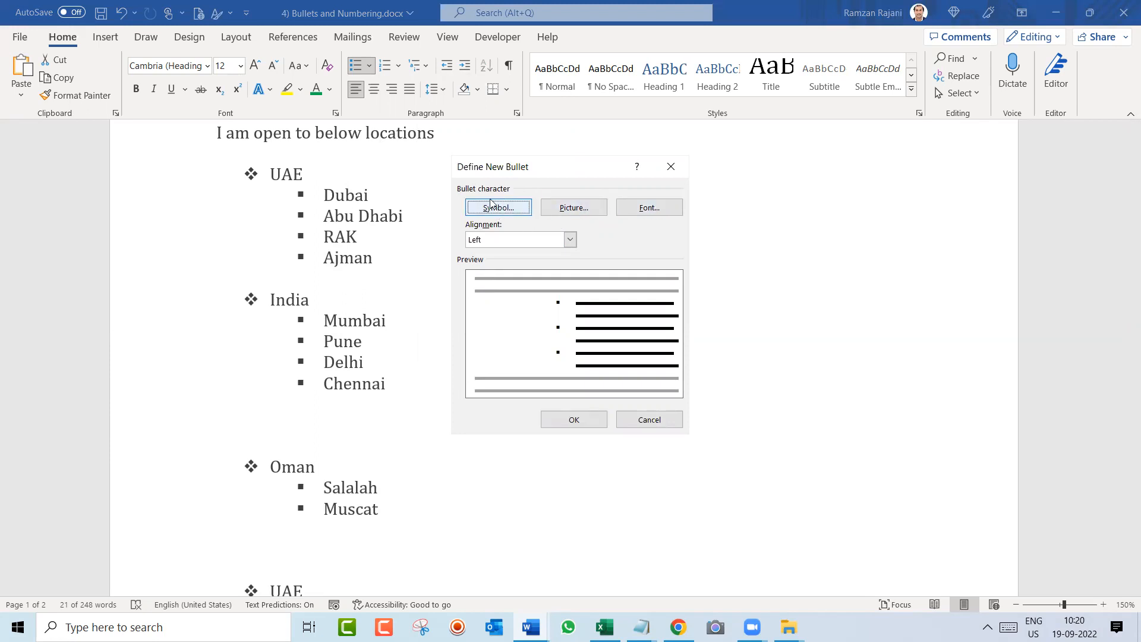
click(496, 205)
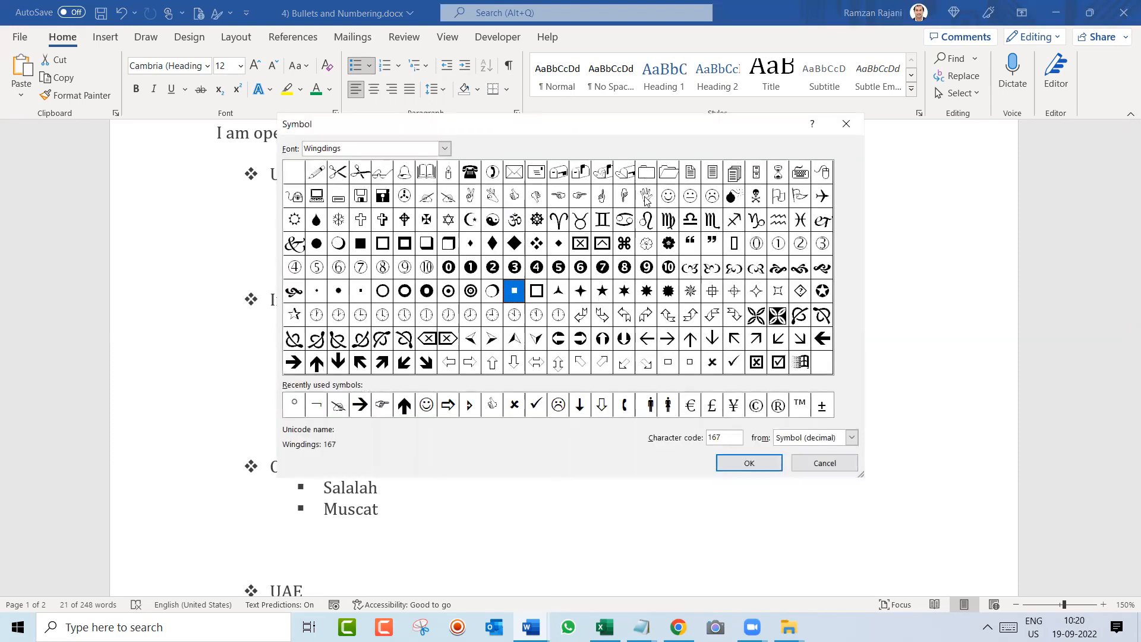
click(646, 199)
click(752, 464)
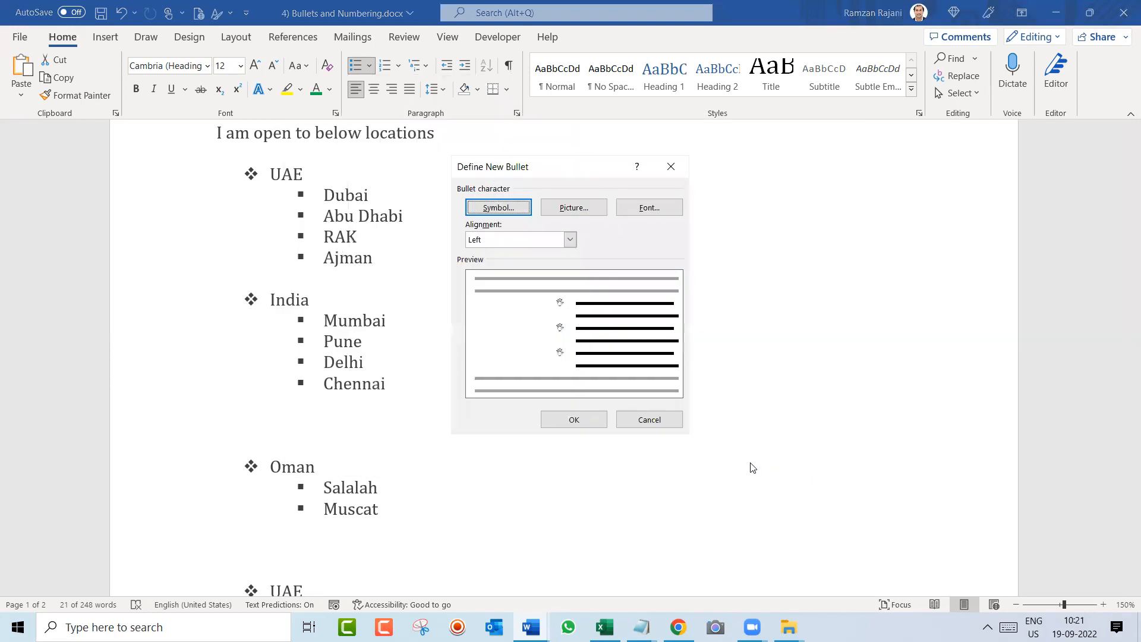
click(581, 423)
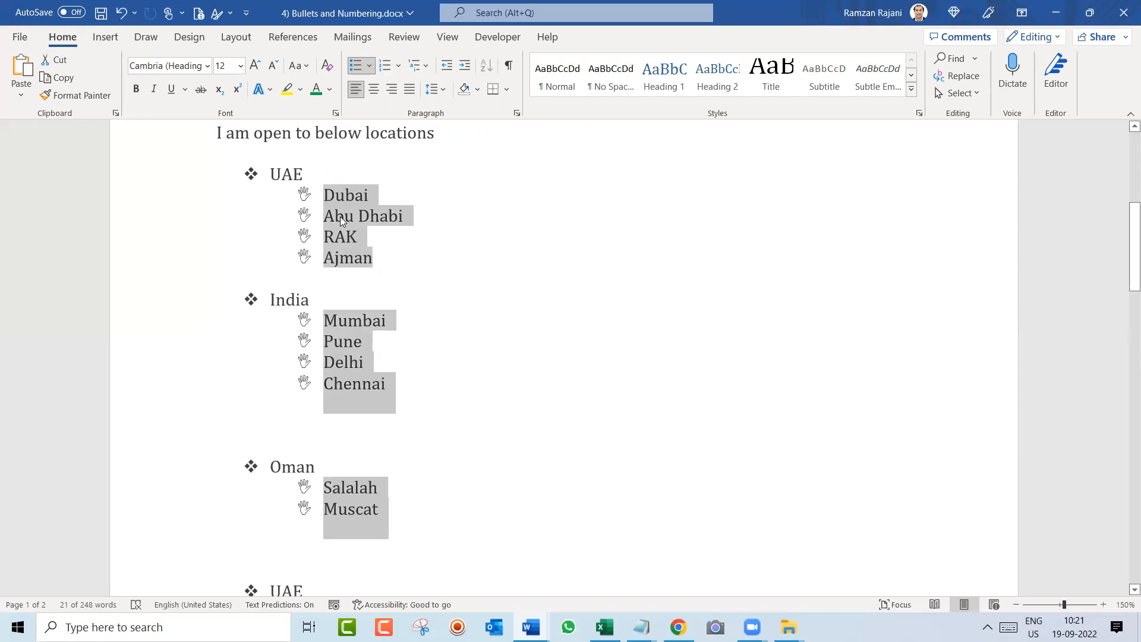
Define the Wingdings six-pointed star (character code 89) as the bullet for the cities under UAE, India and Oman
click(370, 66)
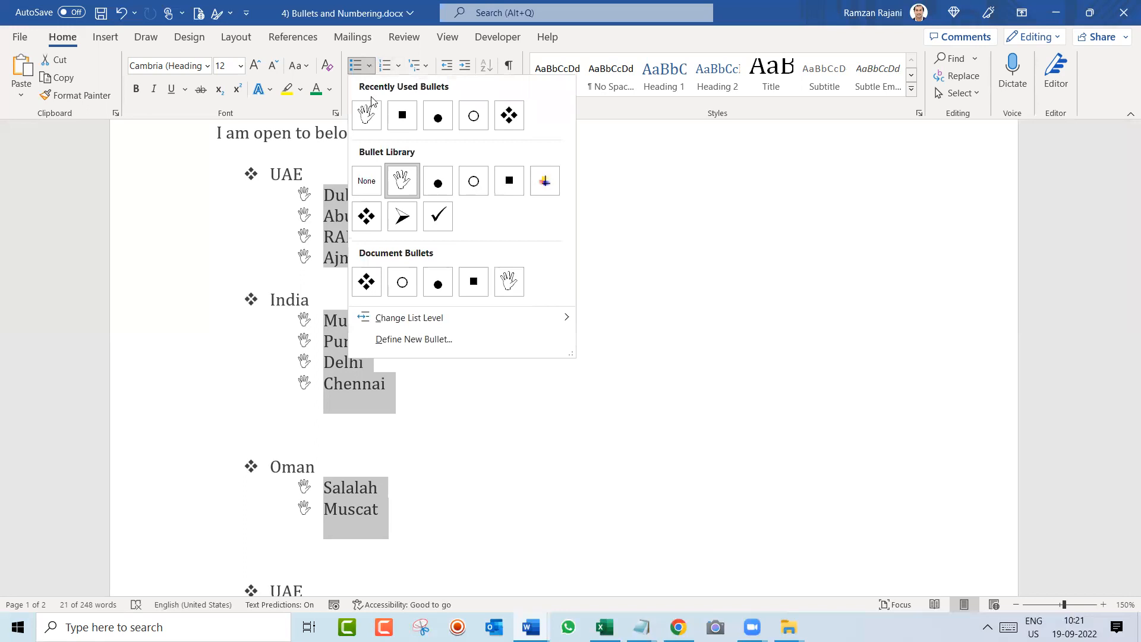
click(414, 338)
click(523, 210)
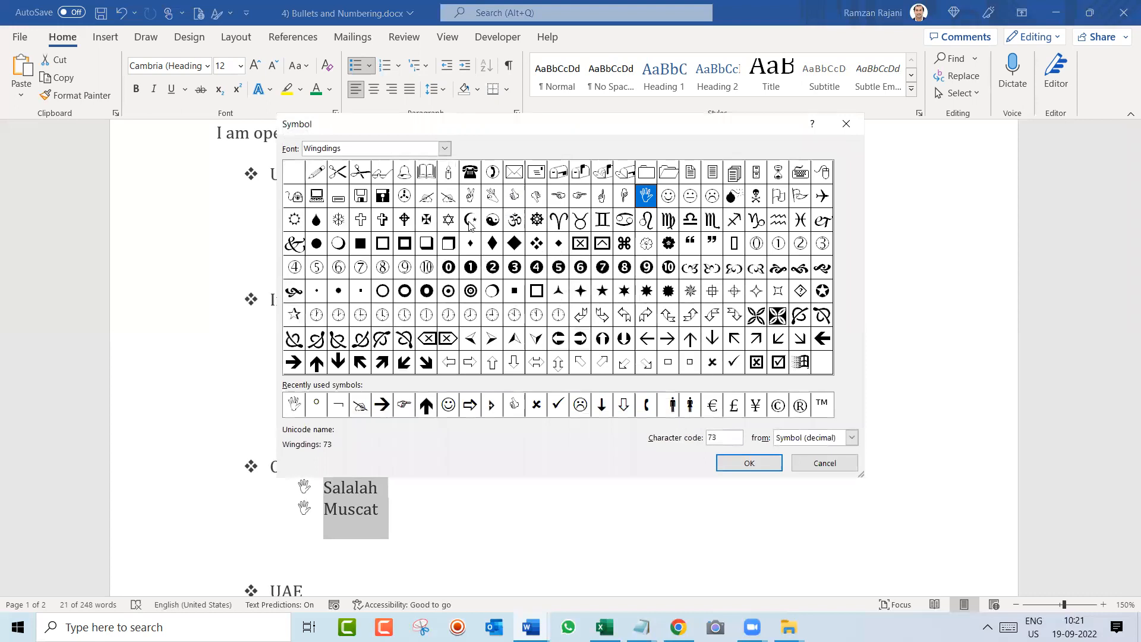
click(469, 224)
click(457, 223)
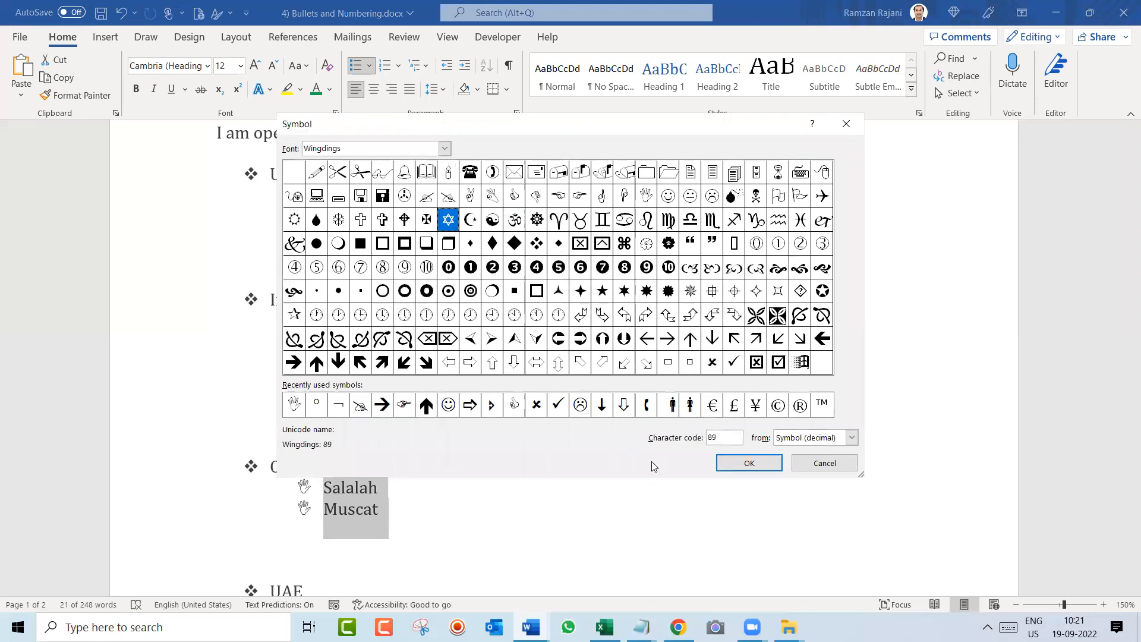
click(747, 462)
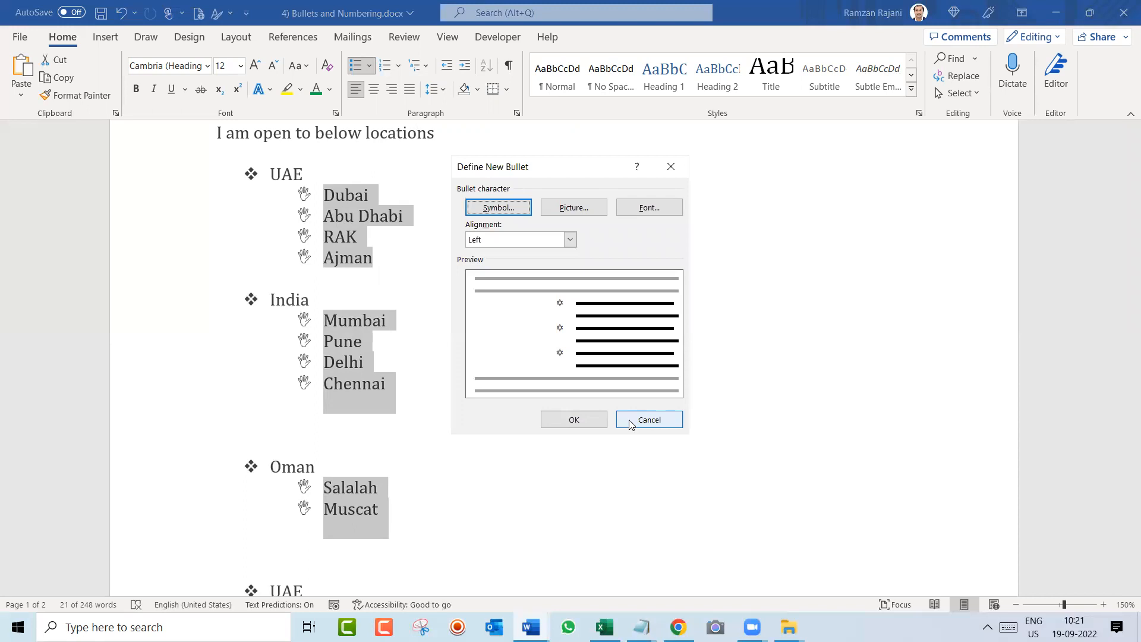
click(584, 422)
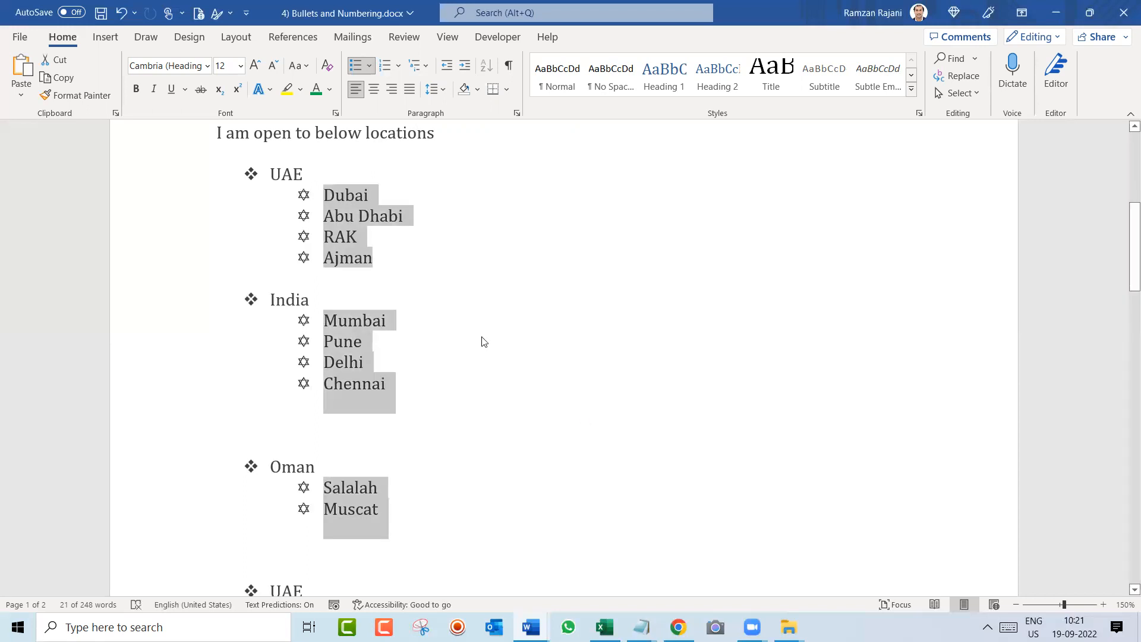
click(410, 235)
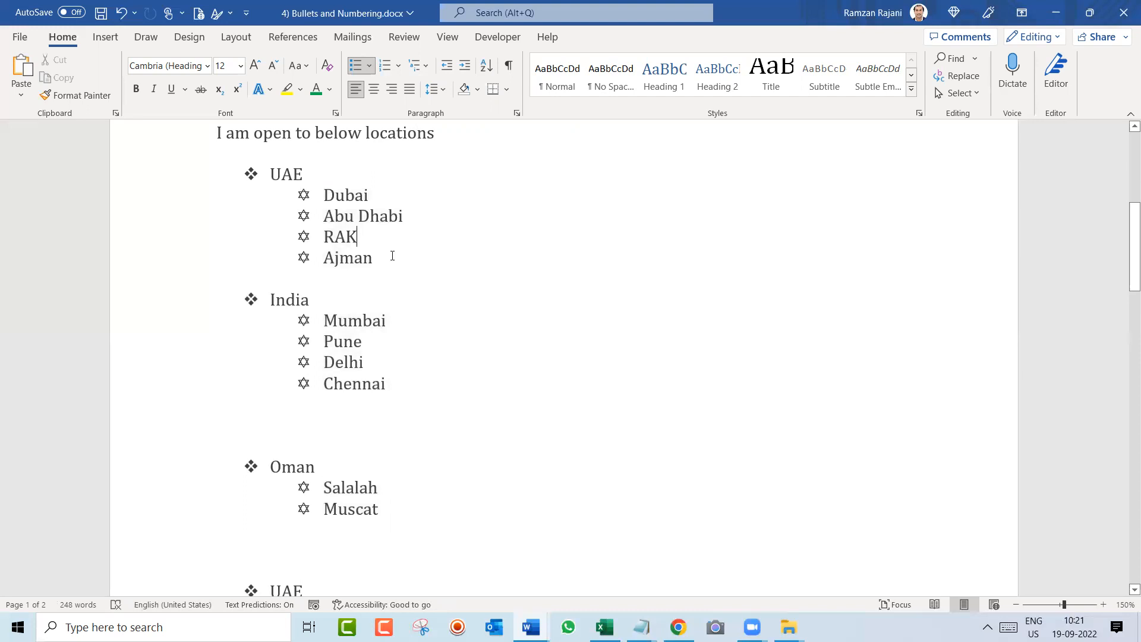
Try the 1. 2. 3. numbering format on UAE and its four cities, and undo it
drag(381, 265, 271, 172)
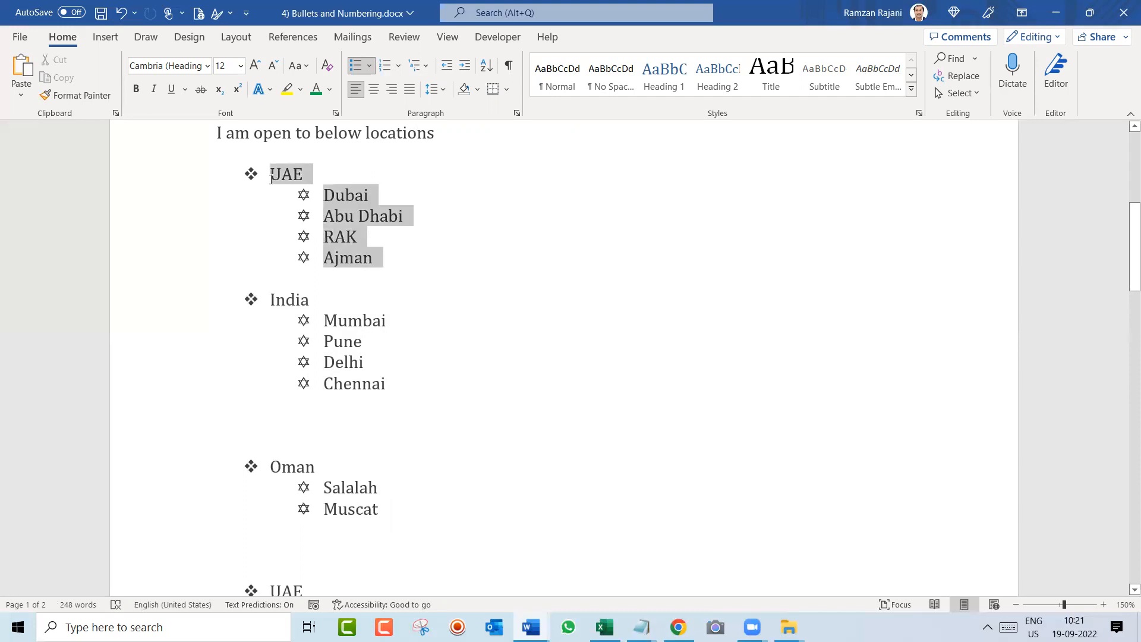
click(397, 66)
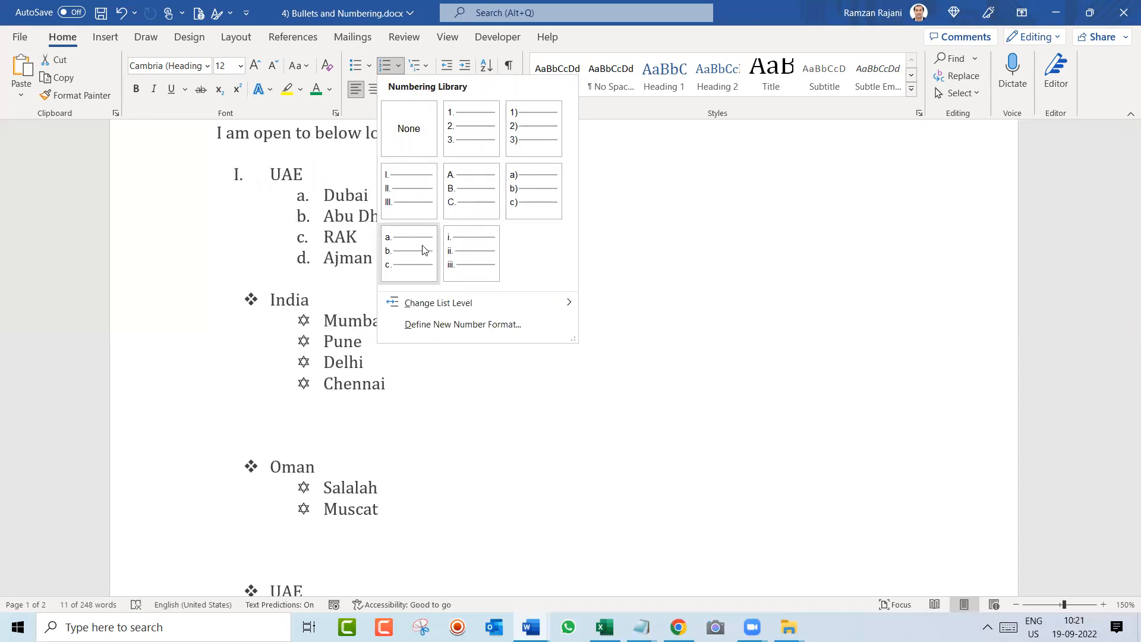
click(467, 143)
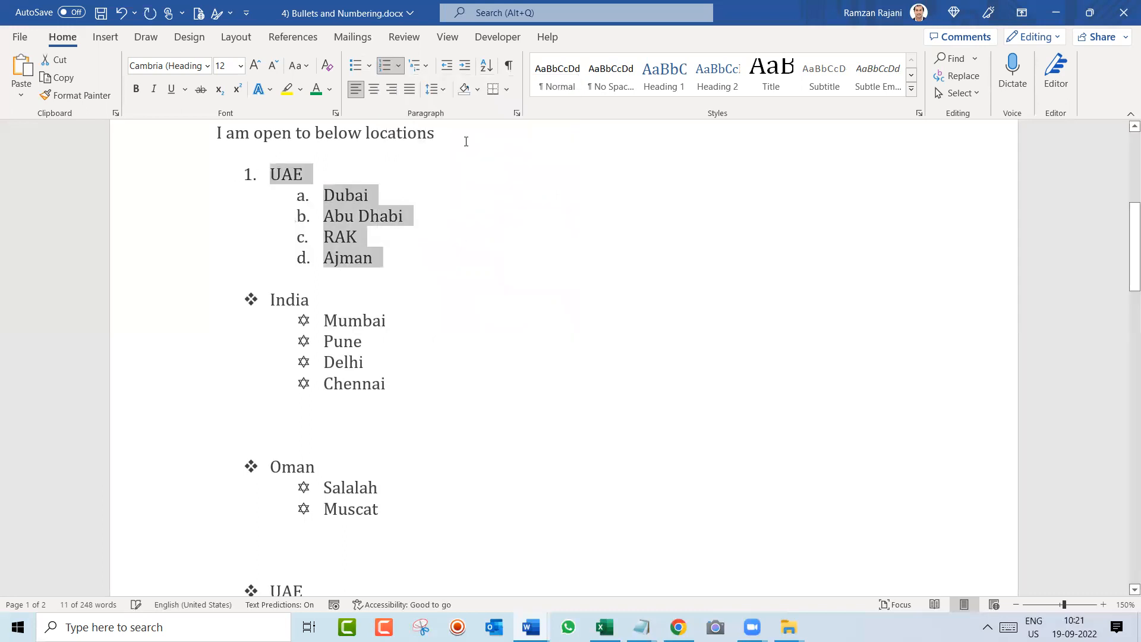
key(ctrl+z)
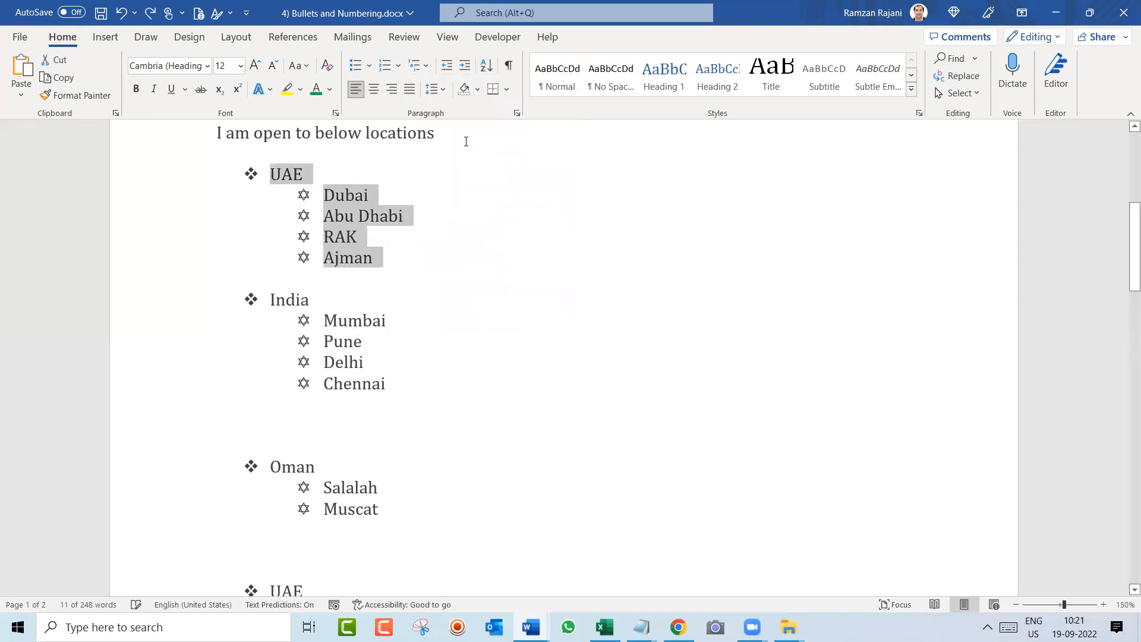
click(367, 236)
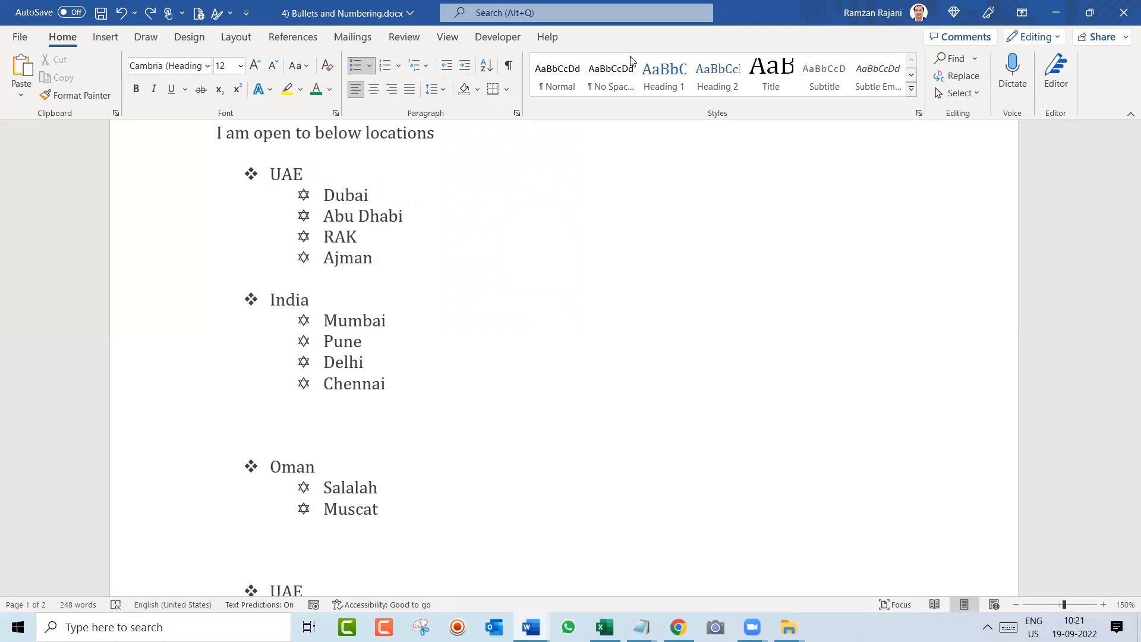
click(380, 258)
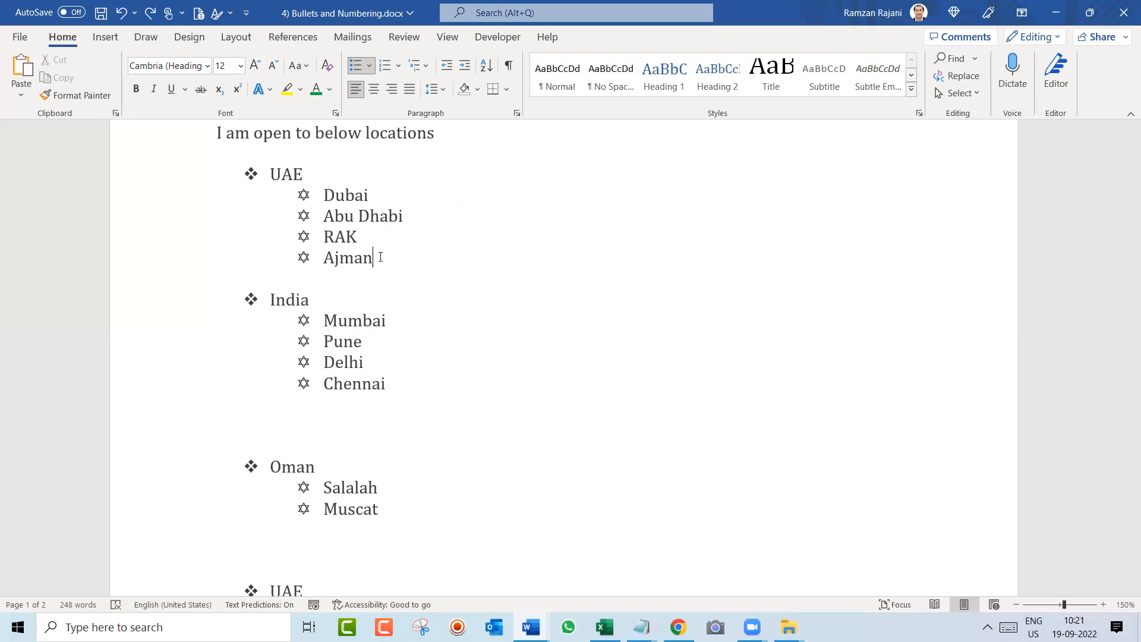